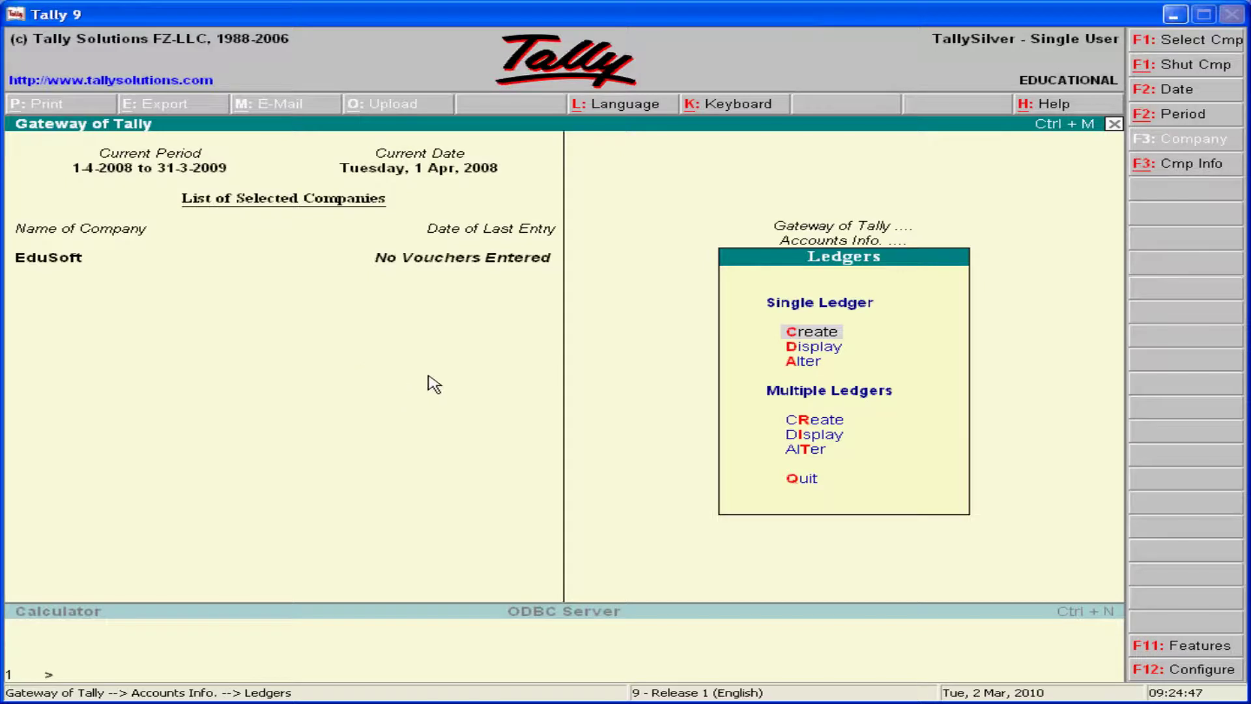
- Return to the Gateway of Tally main menu
{"action": "key", "text": "Escape"}
{"action": "key", "text": "Escape"}
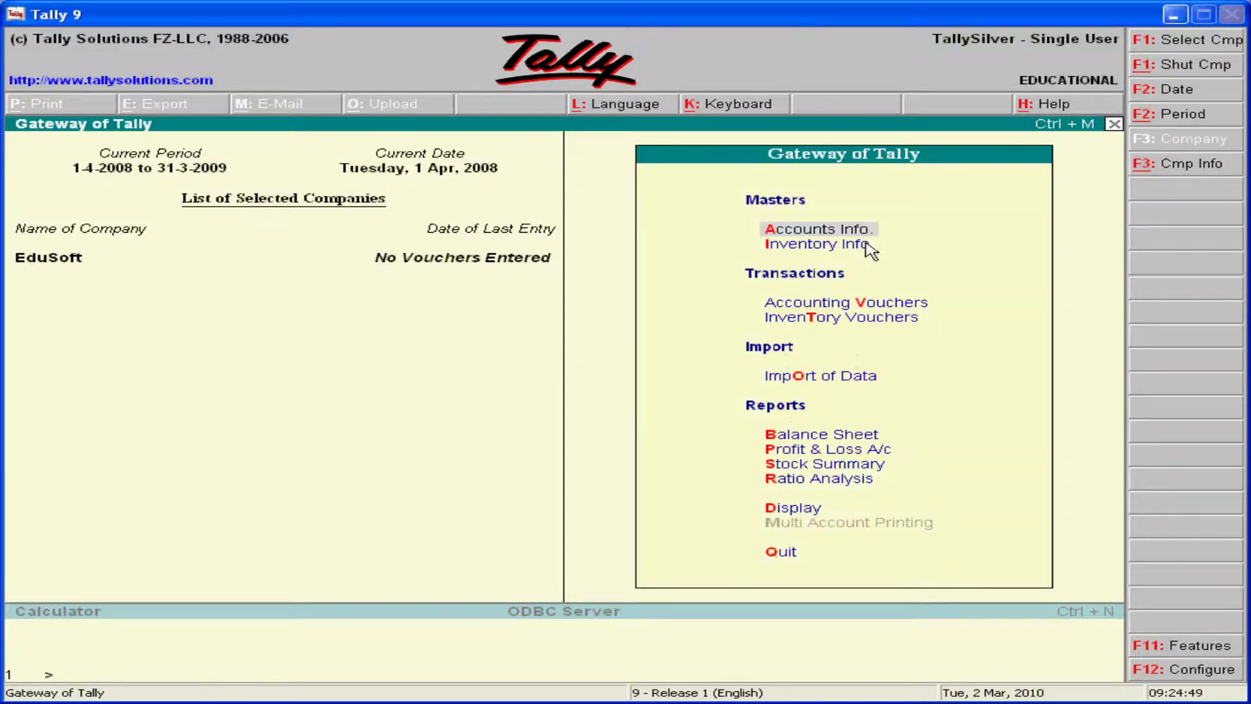
- Open Accounts Info. > Ledgers and highlight the Single Ledger Display option
{"action": "left_click", "coordinate": [829, 231]}
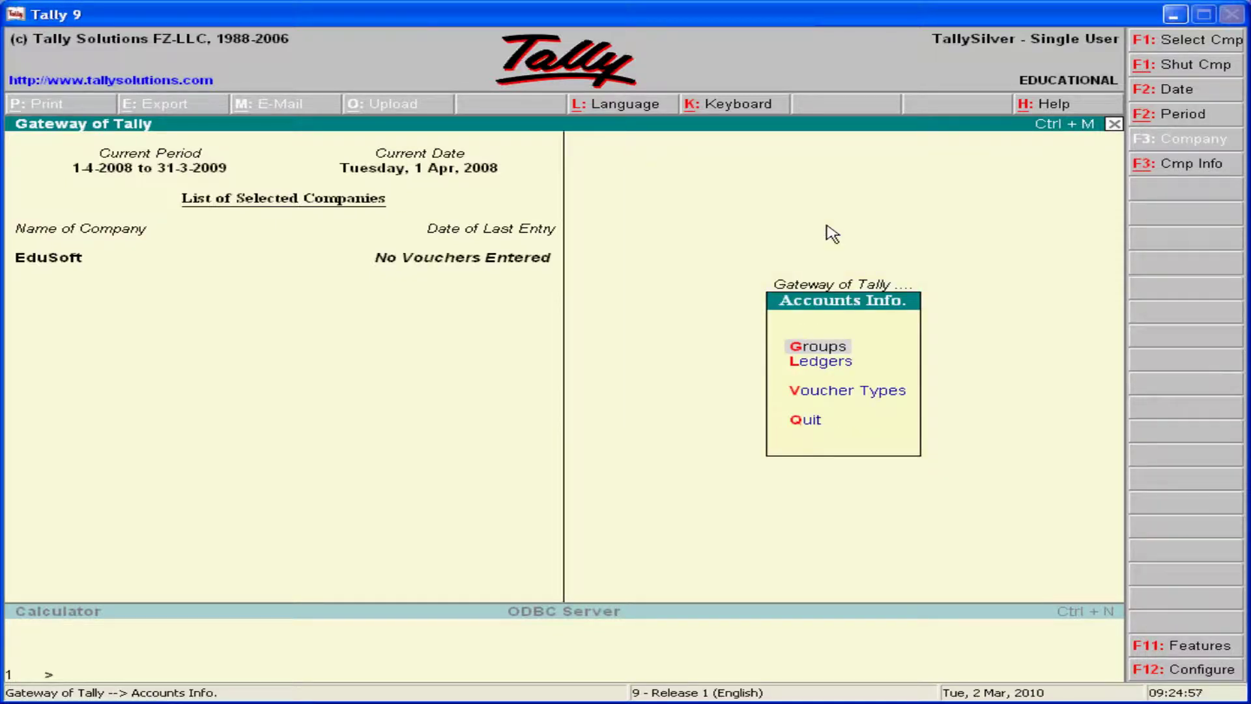
{"action": "key", "text": "Down"}
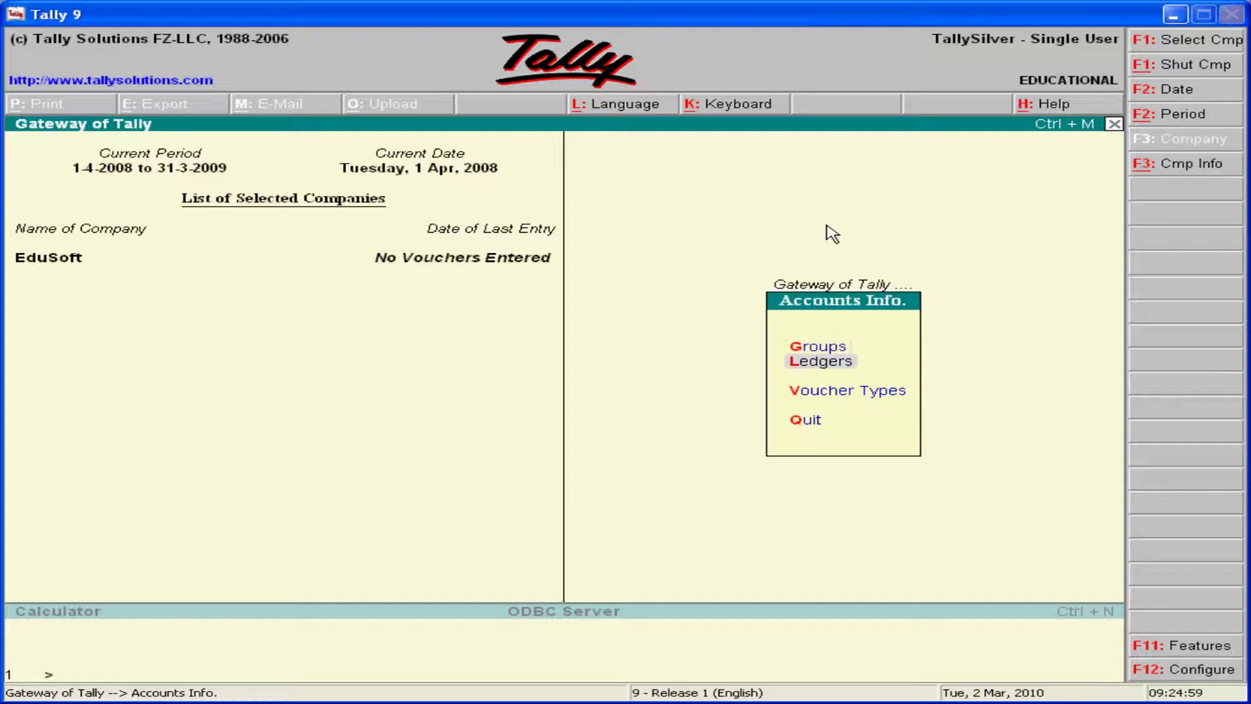
{"action": "key", "text": "Up"}
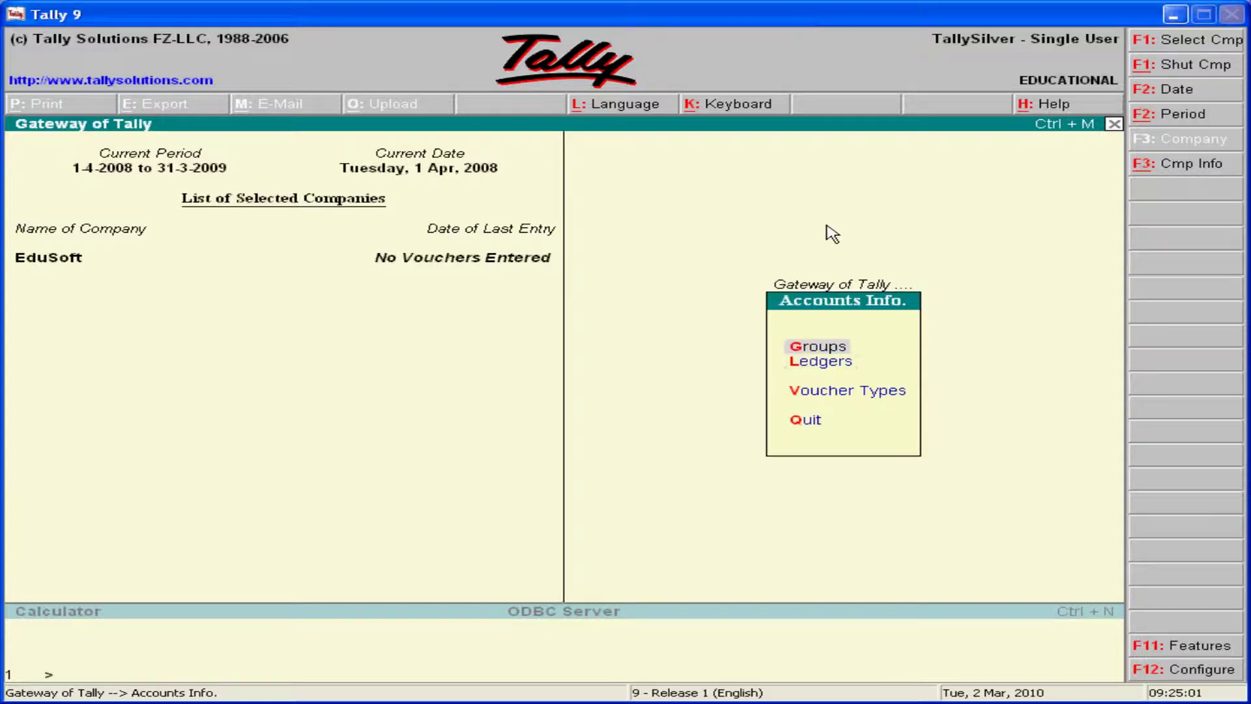
{"action": "key", "text": "Down"}
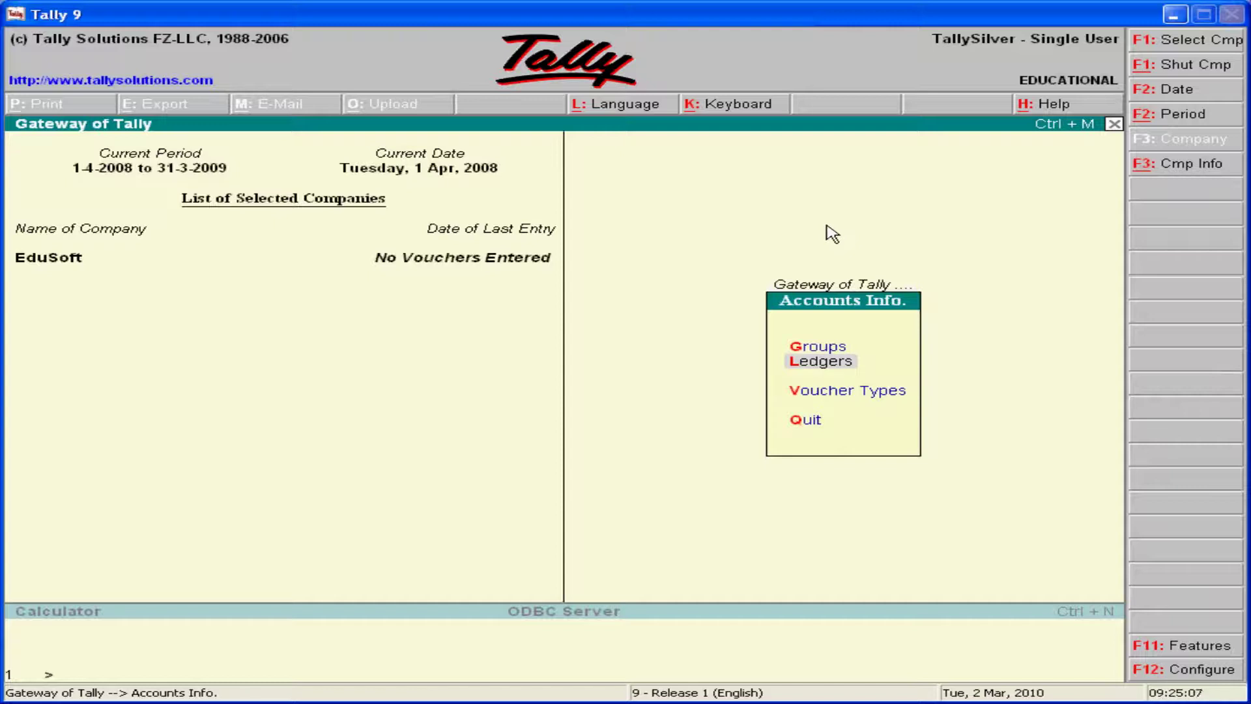
{"action": "key", "text": "Return"}
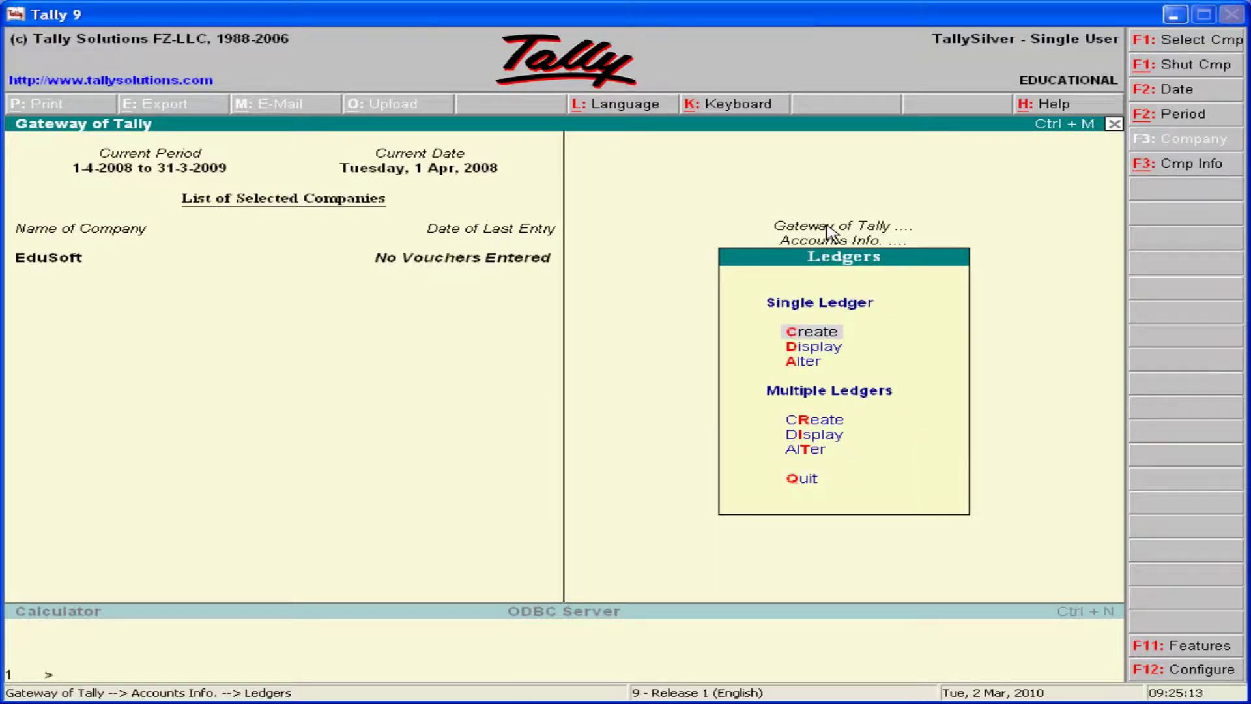
{"action": "key", "text": "Down"}
{"action": "key", "text": "Down"}
{"action": "key", "text": "Up"}
{"action": "key", "text": "Up"}
{"action": "key", "text": "Down"}
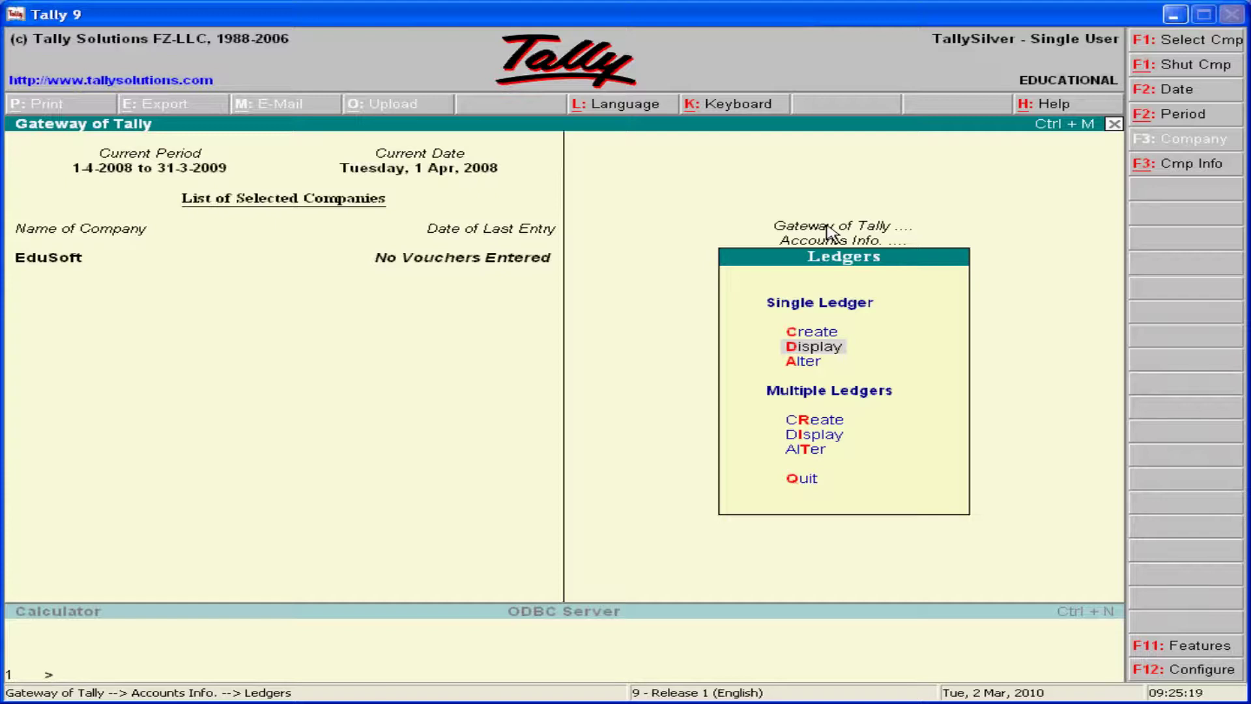
{"action": "key", "text": "Return"}
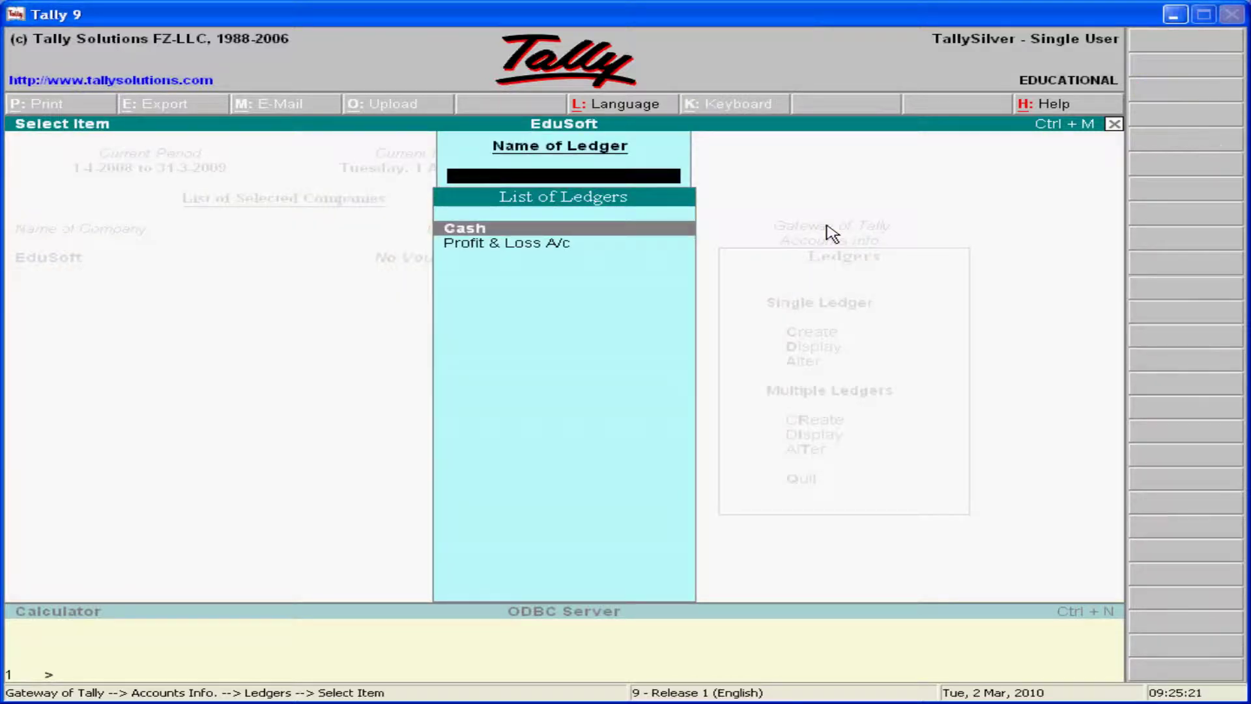
{"action": "key", "text": "Down"}
{"action": "key", "text": "Up"}
{"action": "key", "text": "Down"}
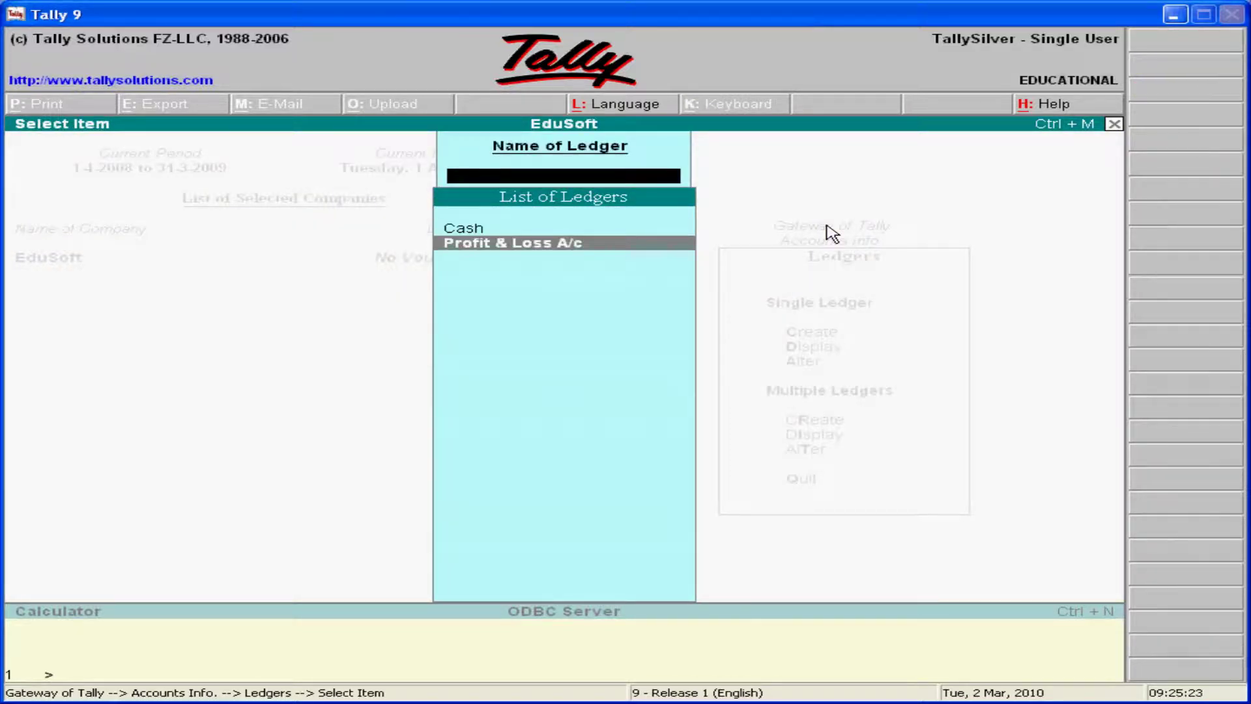
{"action": "key", "text": "Up"}
{"action": "key", "text": "Down"}
{"action": "key", "text": "Up"}
{"action": "key", "text": "Down"}
{"action": "key", "text": "Up"}
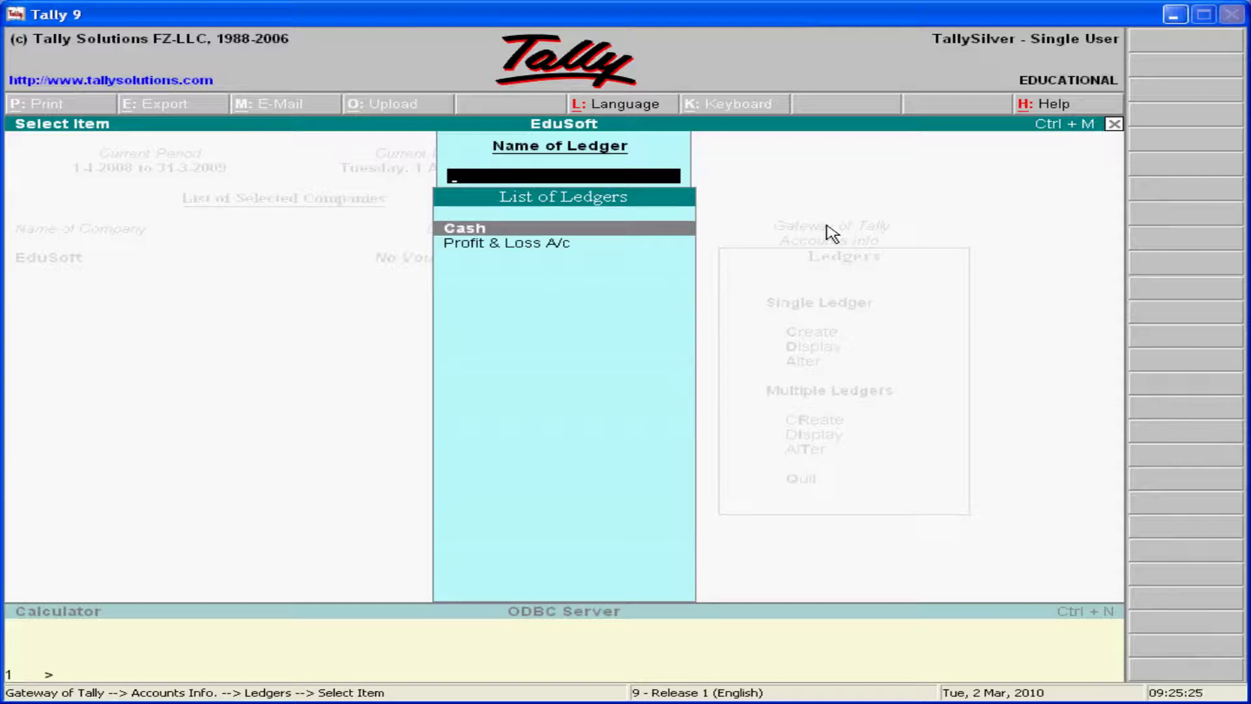
{"action": "key", "text": "Down"}
{"action": "key", "text": "Up"}
{"action": "key", "text": "Down"}
{"action": "key", "text": "Up"}
{"action": "key", "text": "Down"}
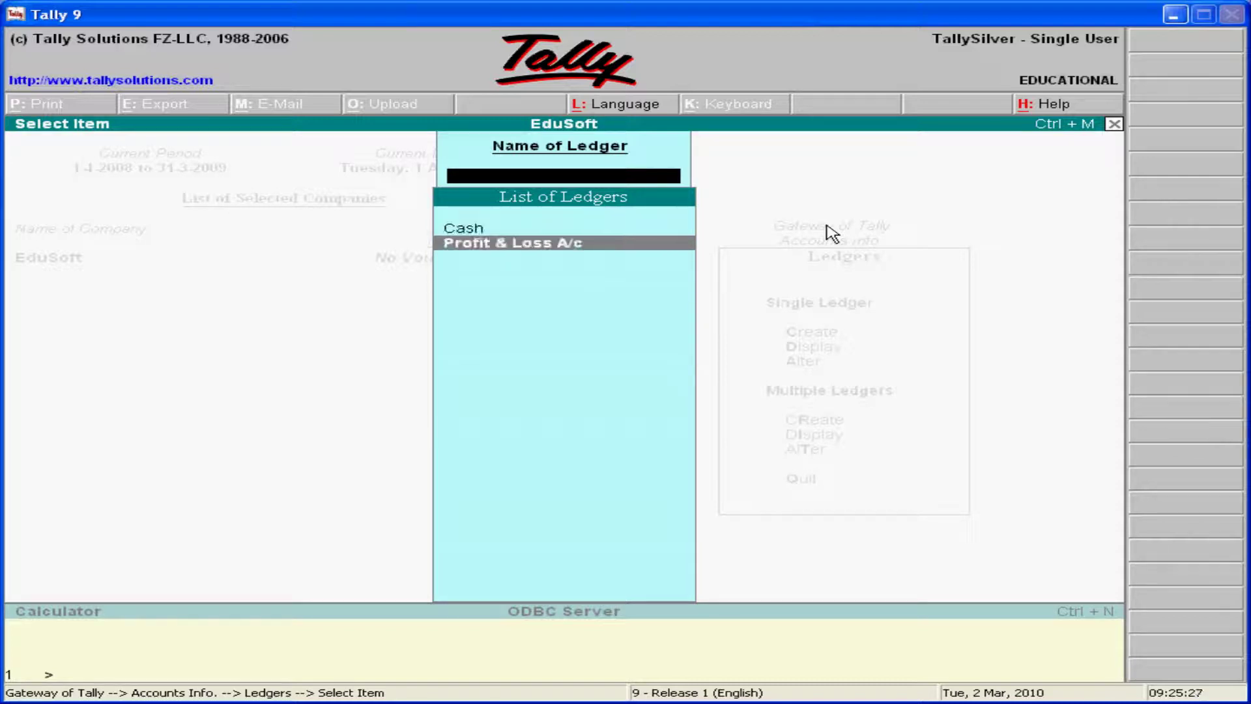
{"action": "key", "text": "Up"}
{"action": "key", "text": "Down"}
{"action": "key", "text": "Up"}
{"action": "key", "text": "Down"}
{"action": "key", "text": "Up"}
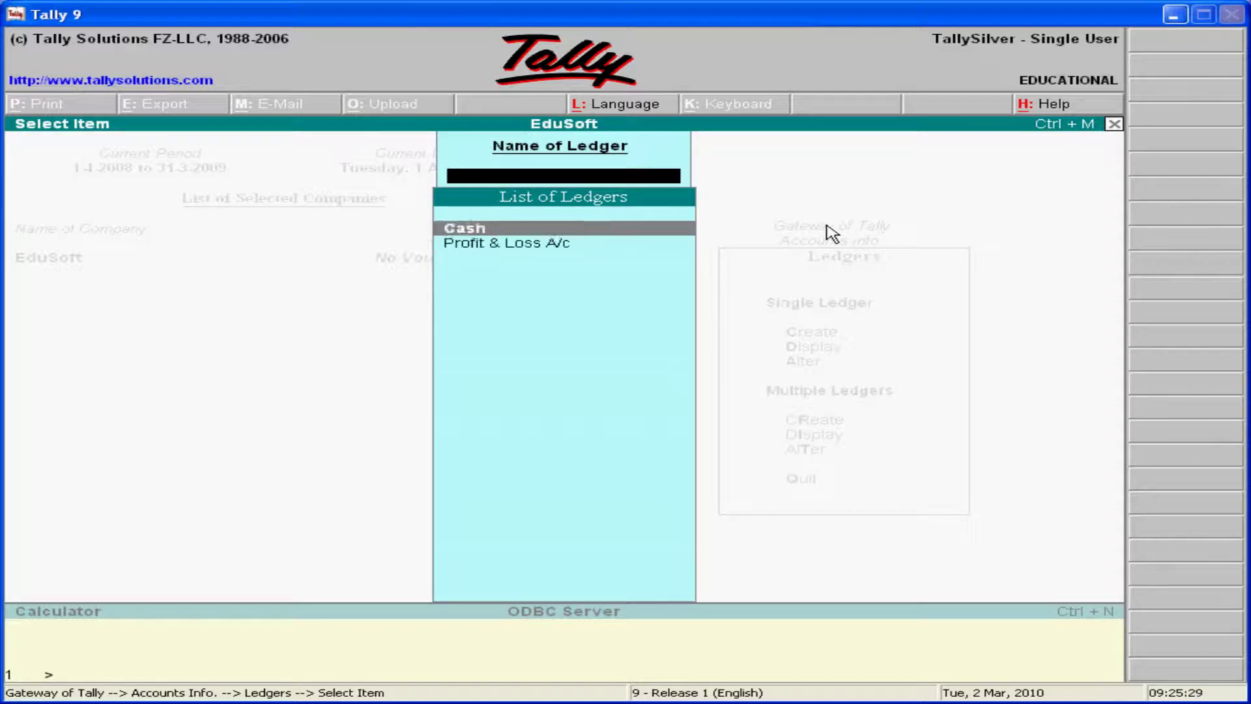
{"action": "key", "text": "Down"}
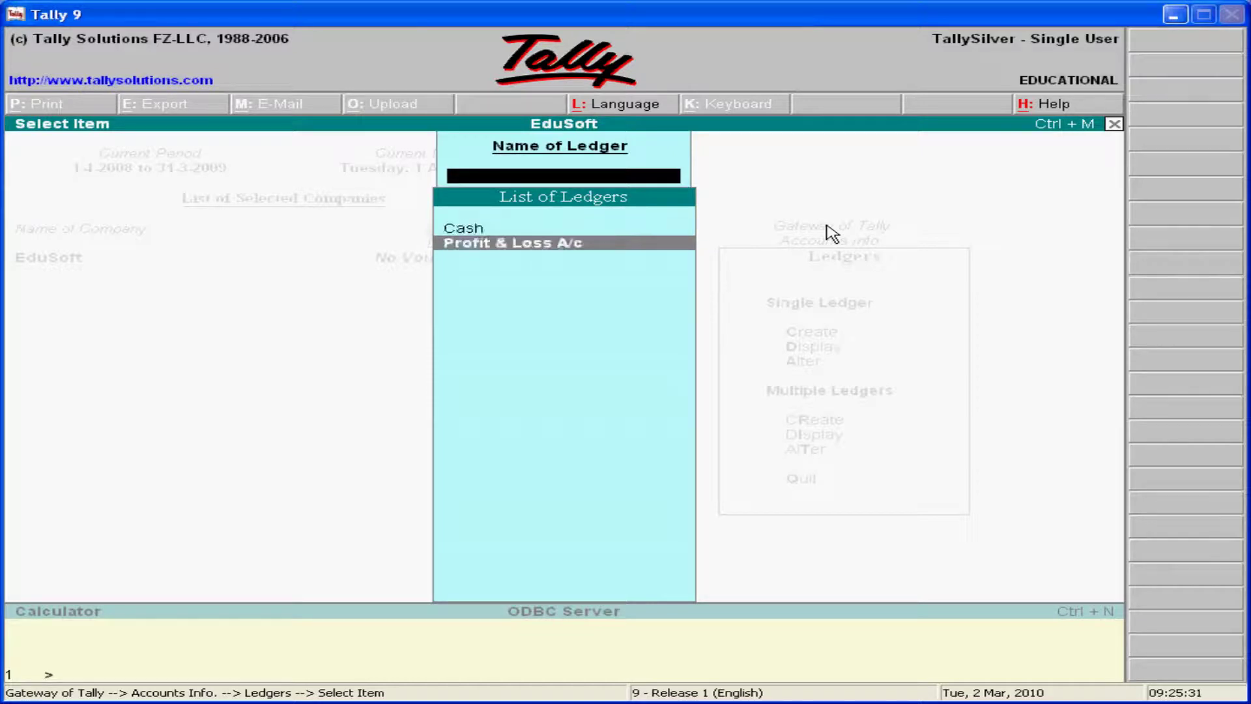
{"action": "key", "text": "Up"}
{"action": "key", "text": "Down"}
{"action": "key", "text": "Up"}
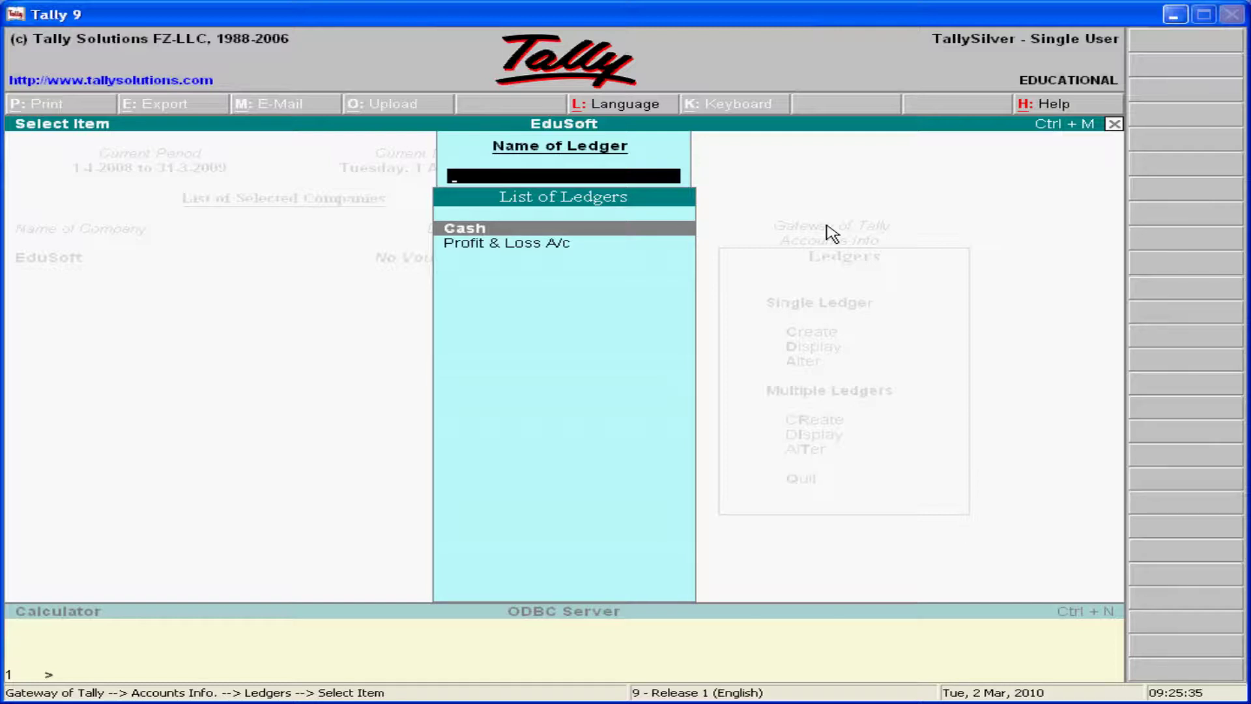
{"action": "key", "text": "Escape"}
{"action": "key", "text": "Up"}
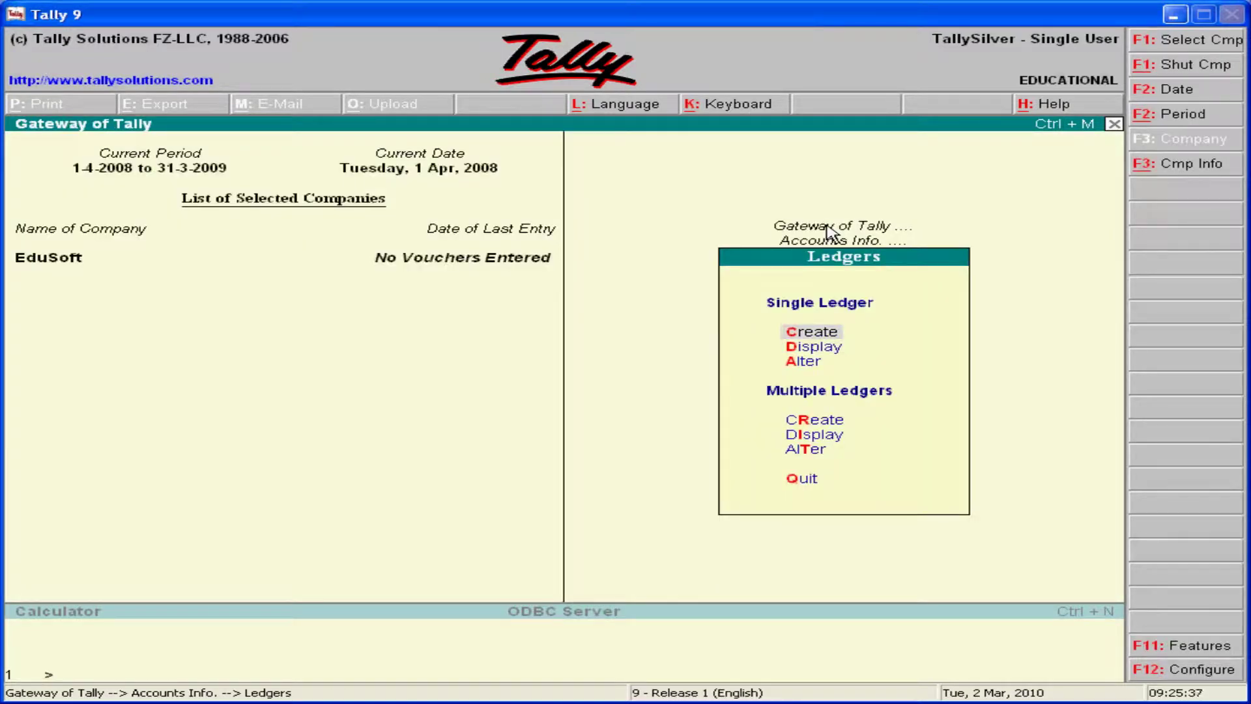
- Choose Single Ledger Create to bring up a blank Ledger Creation form
{"action": "key", "text": "Down"}
{"action": "key", "text": "Up"}
{"action": "key", "text": "Return"}
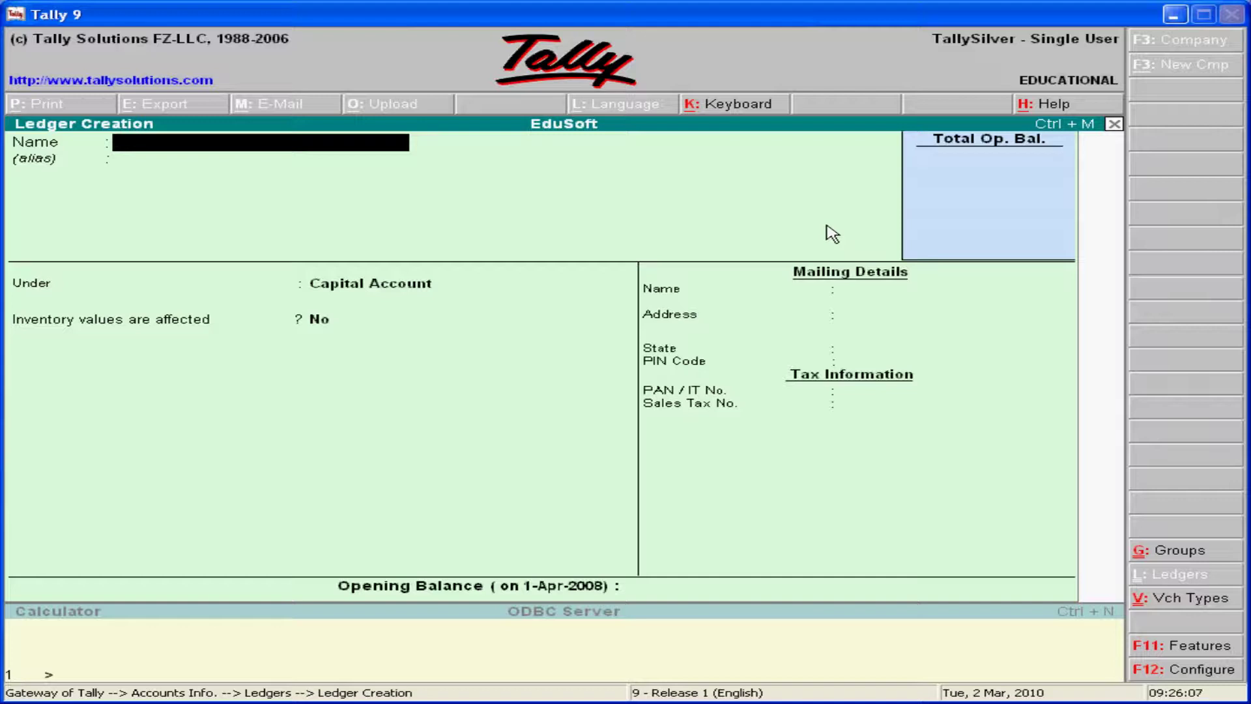
- Name the ledger Raju Capital and enter the proprietor's name as its alias
{"action": "type", "text": "Raju Capital"}
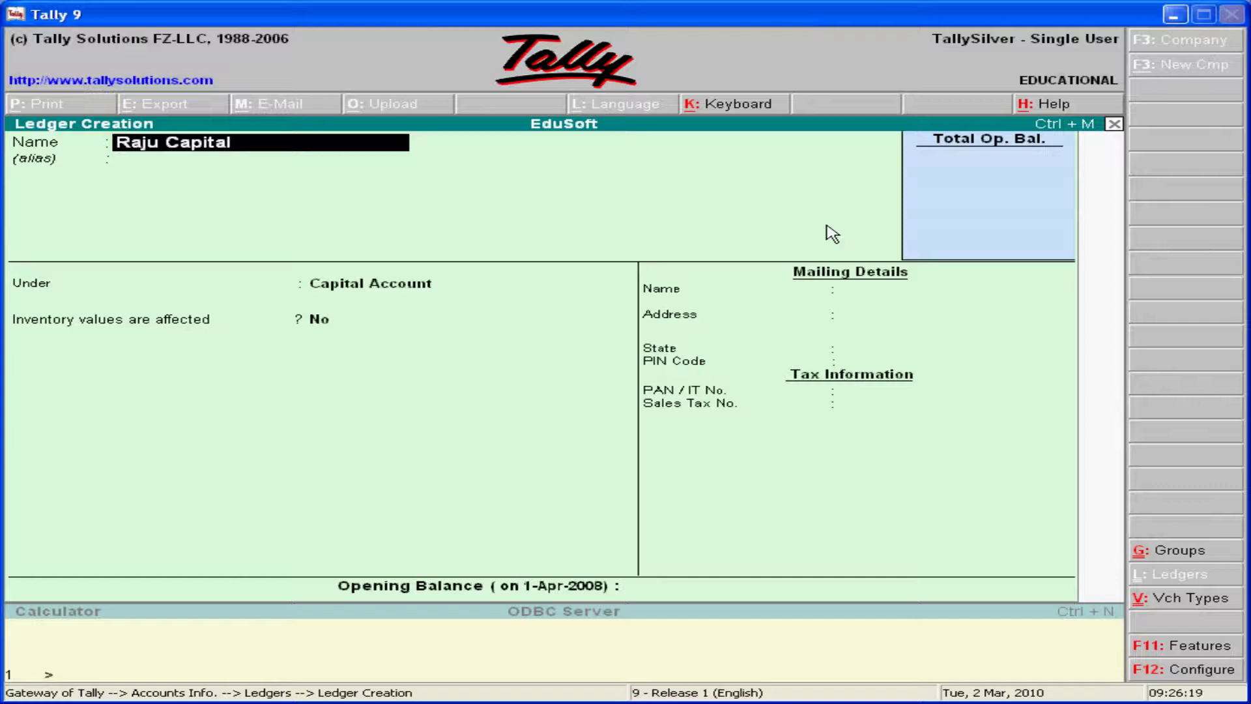
{"action": "key", "text": "Return"}
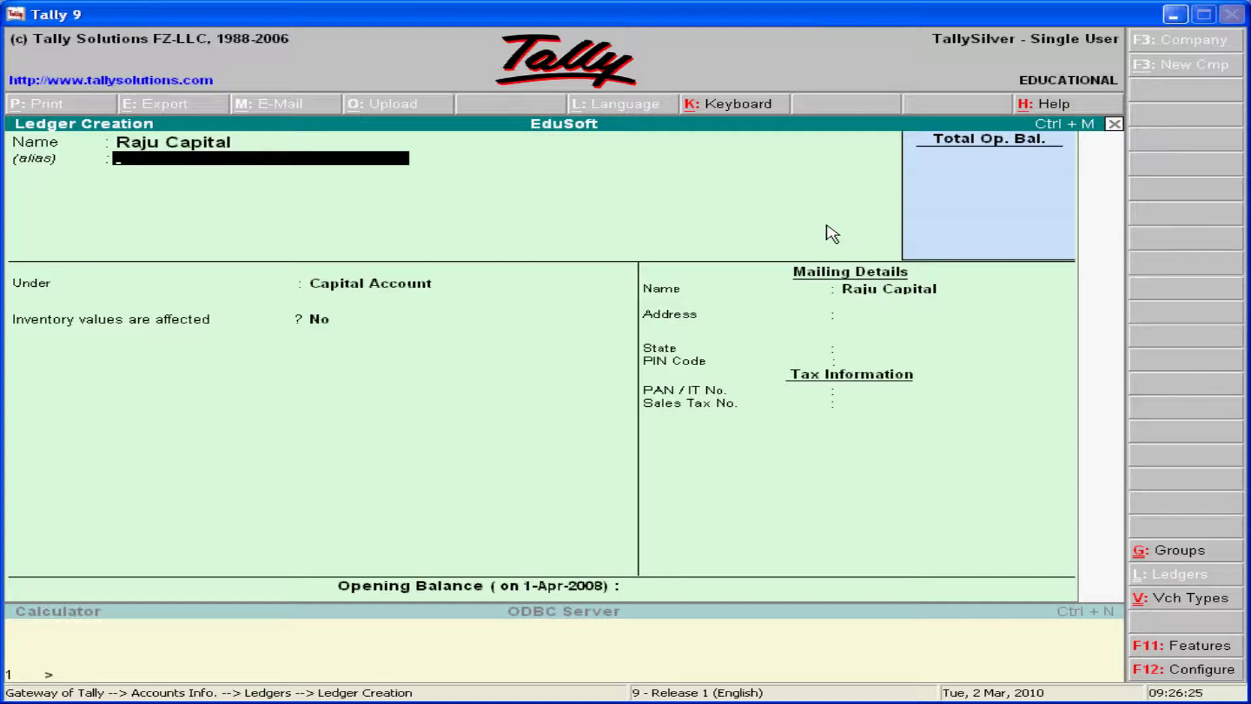
{"action": "type", "text": "R"}
{"action": "key", "text": "BackSpace"}
{"action": "type", "text": "P. Rajendar"}
{"action": "key", "text": "Return"}
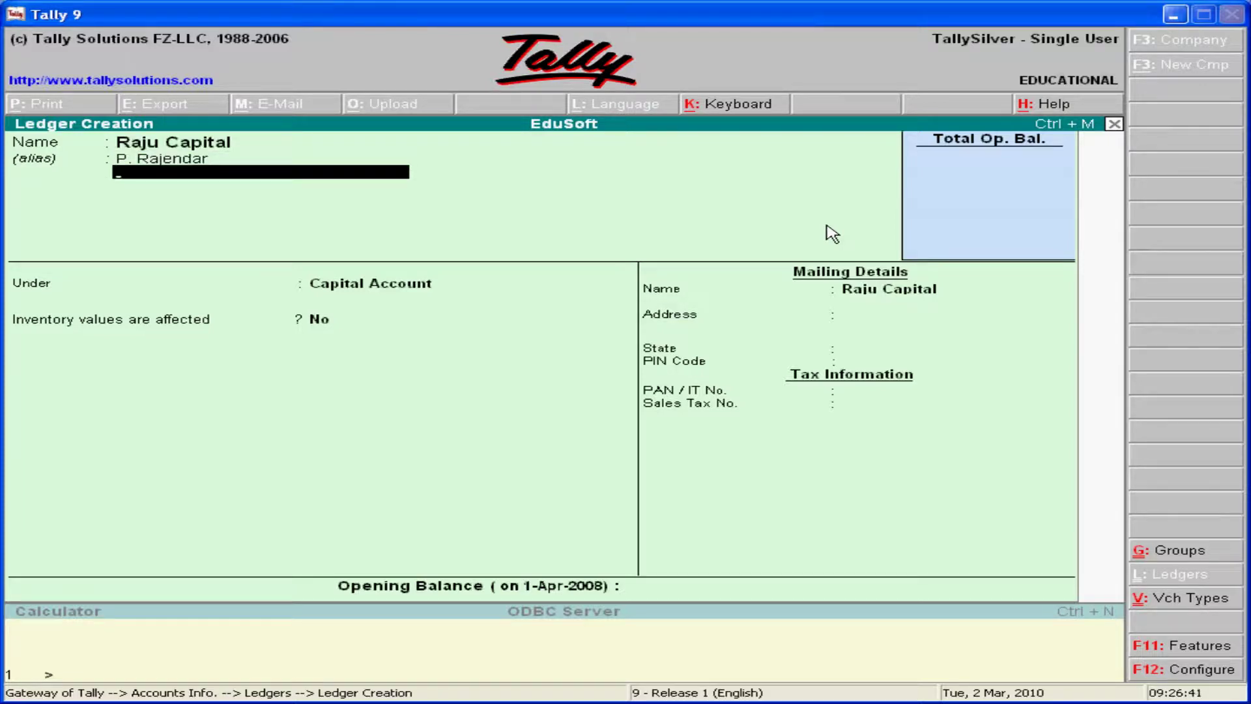
{"action": "key", "text": "Return"}
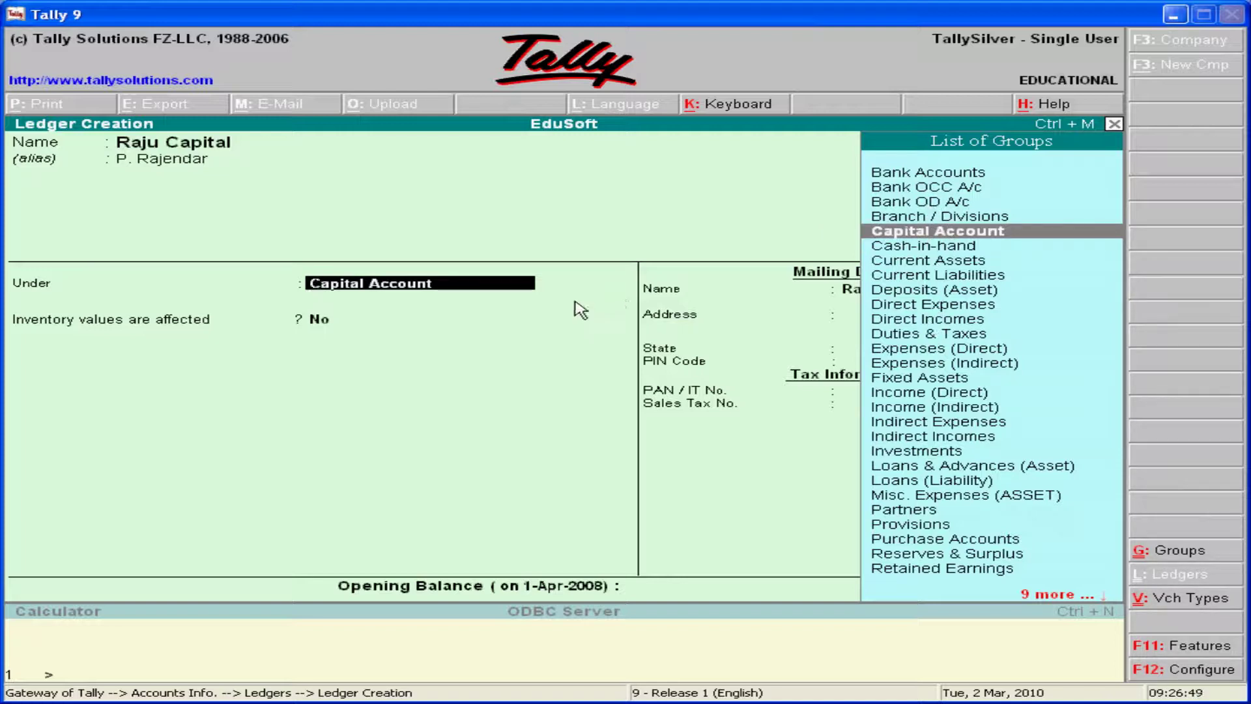
- Confirm Capital Account as the ledger's group in the List of Groups
{"action": "key", "text": "Down"}
{"action": "left_click", "coordinate": [916, 232]}
{"action": "key", "text": "Return"}
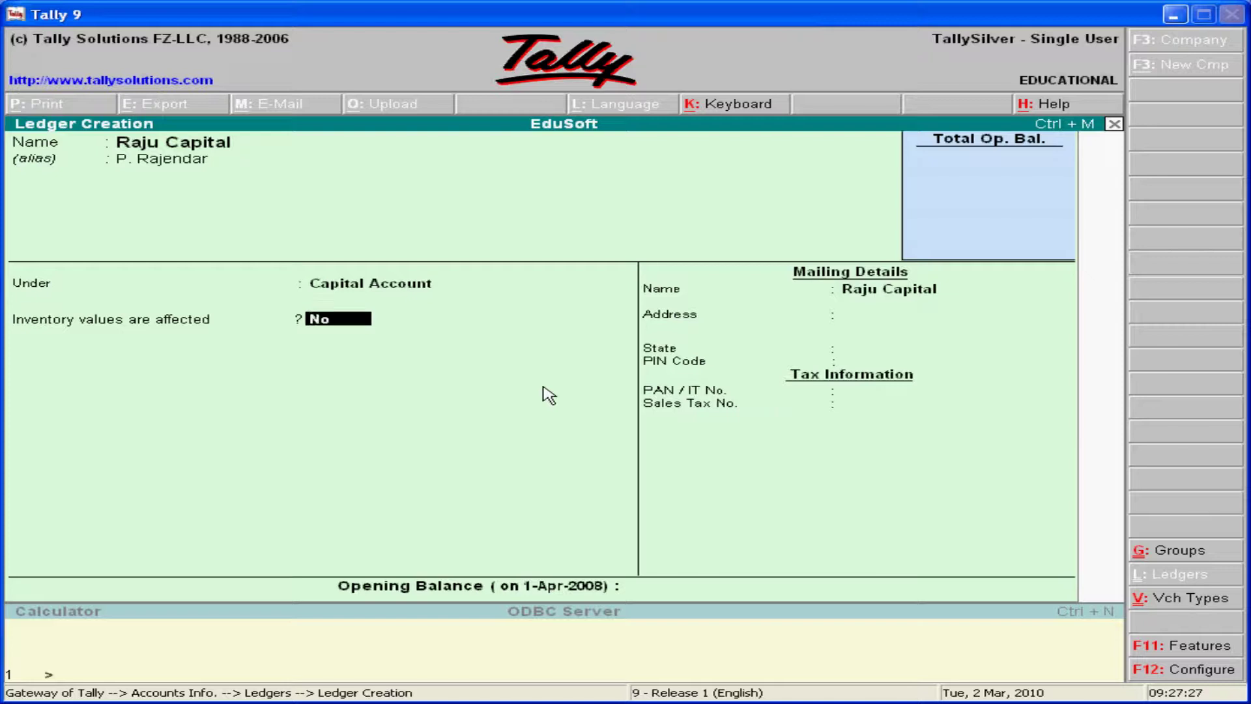
- Leave inventory unaffected, keep the mailing name, and enter the three-line street address
{"action": "key", "text": "Return"}
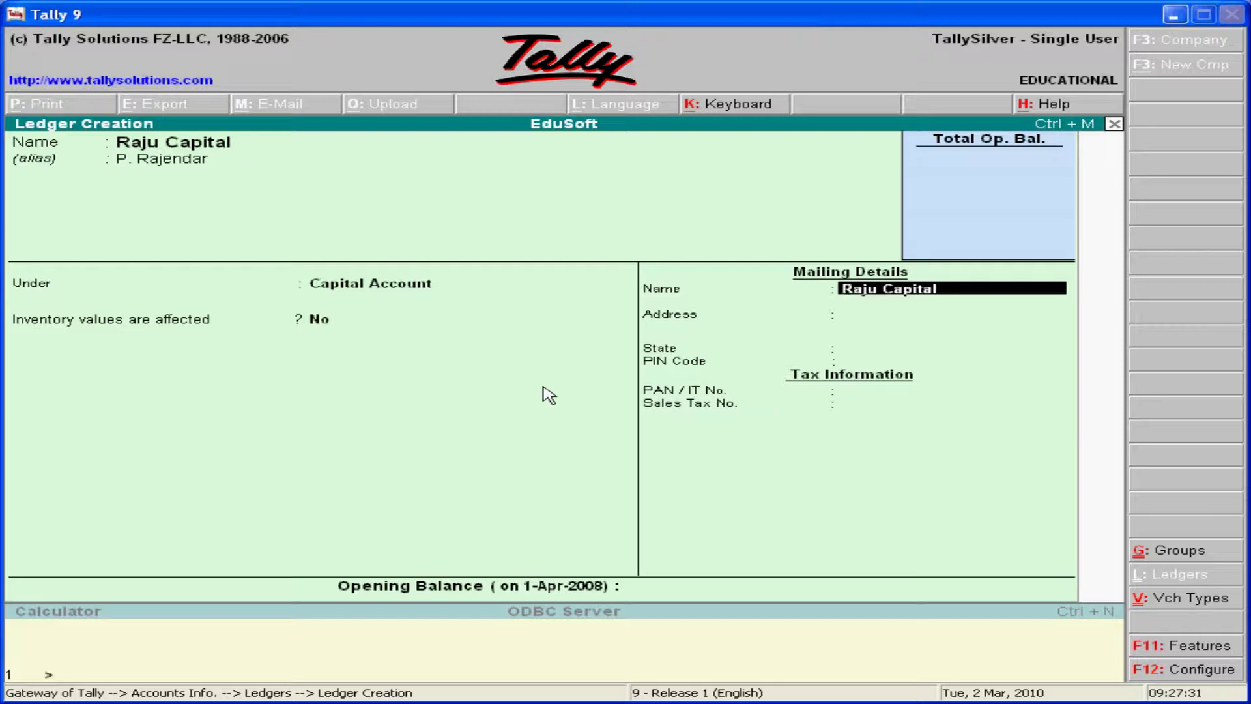
{"action": "key", "text": "Return"}
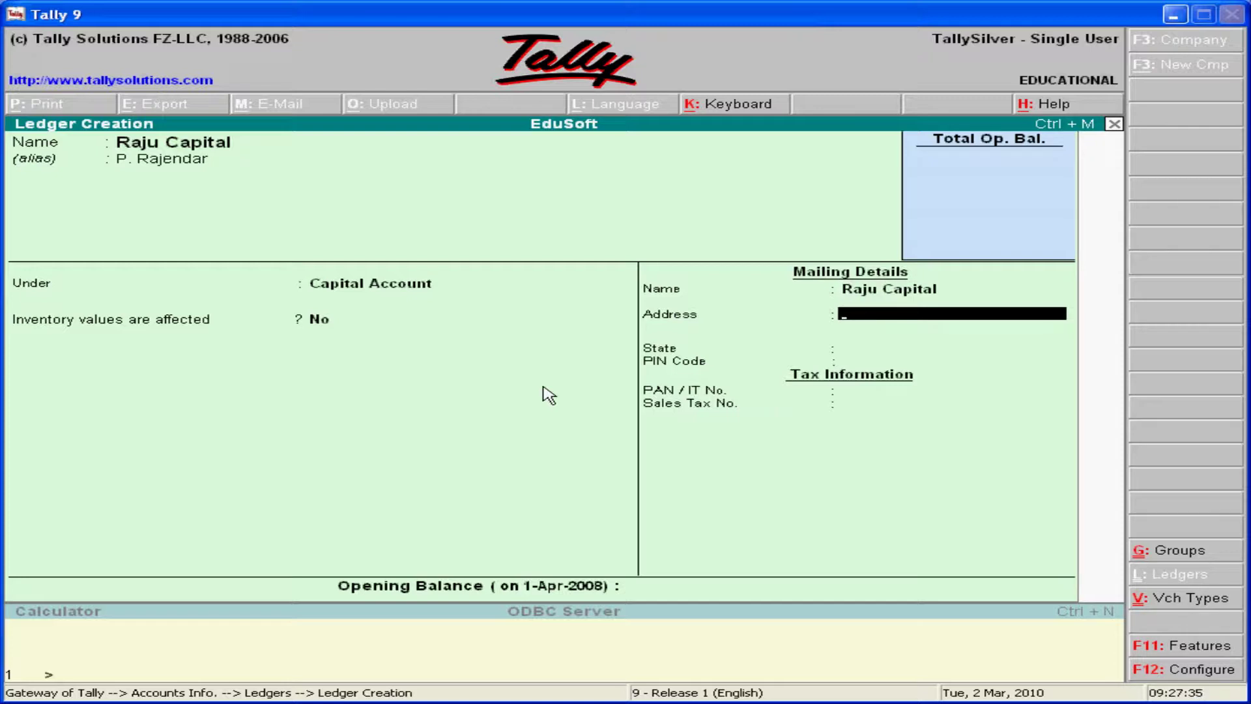
{"action": "type", "text": "Psr Street"}
{"action": "key", "text": "Return"}
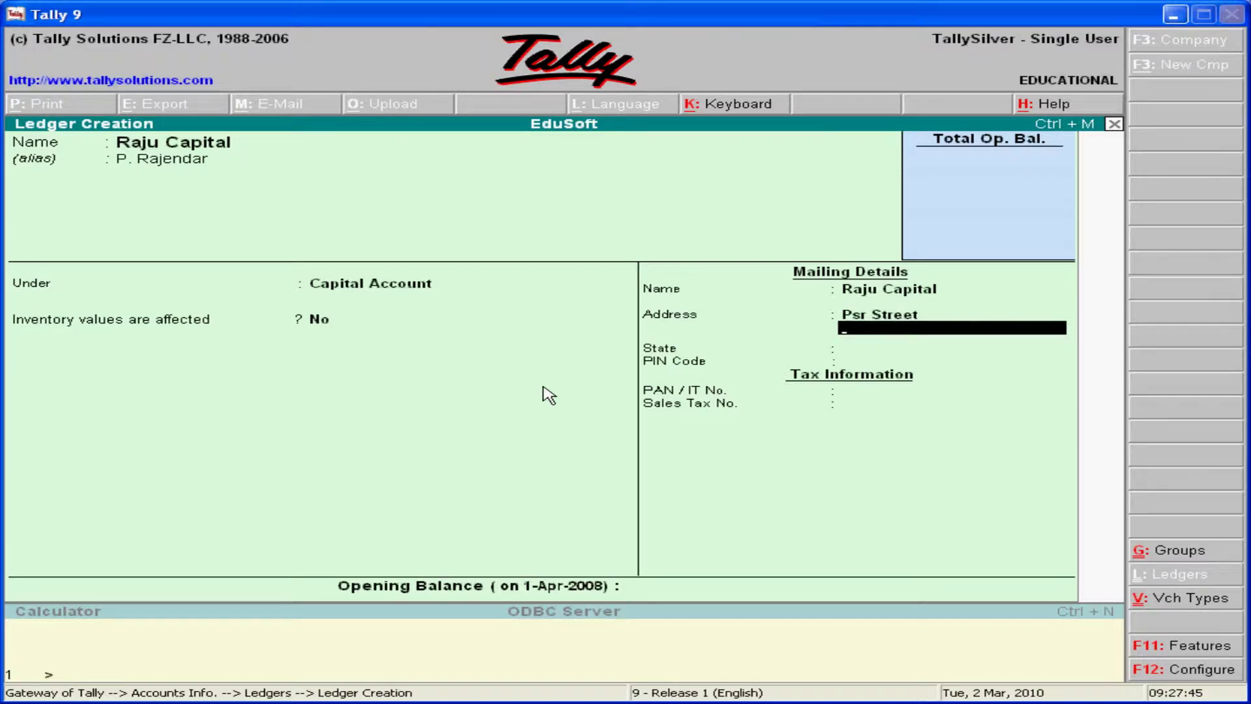
{"action": "type", "text": "Nellore"}
{"action": "key", "text": "Return"}
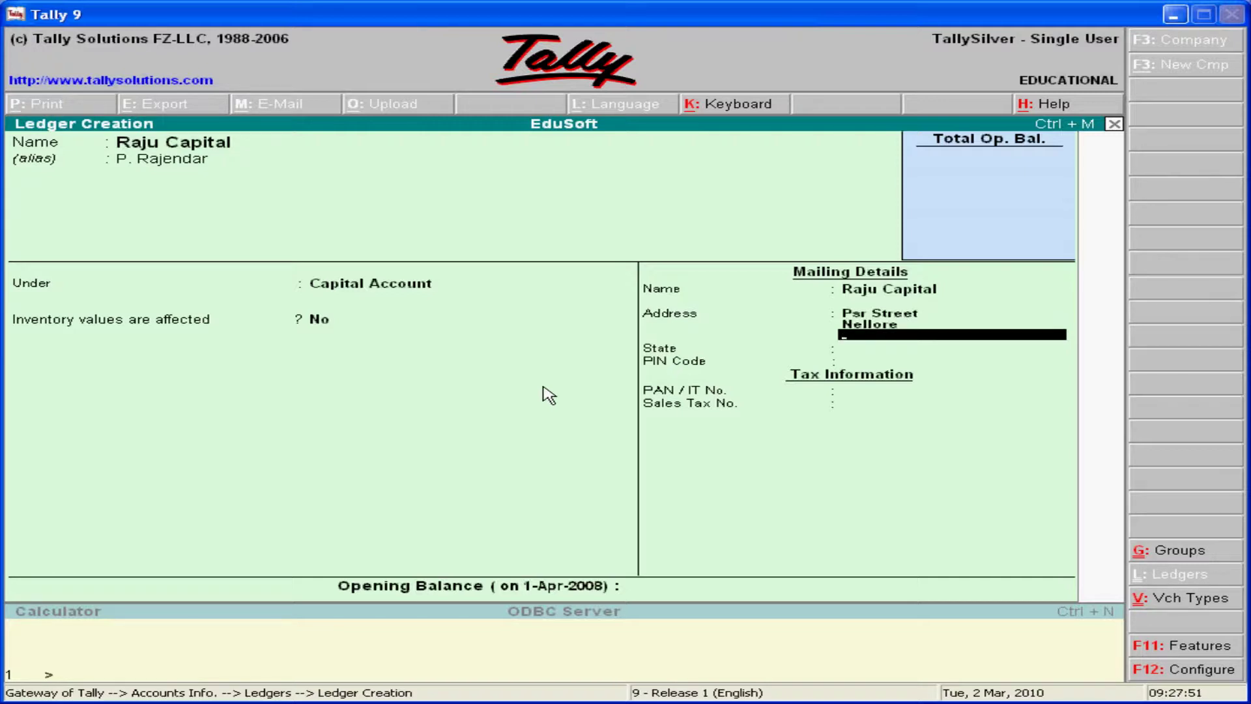
{"action": "type", "text": "Ap"}
{"action": "key", "text": "Return"}
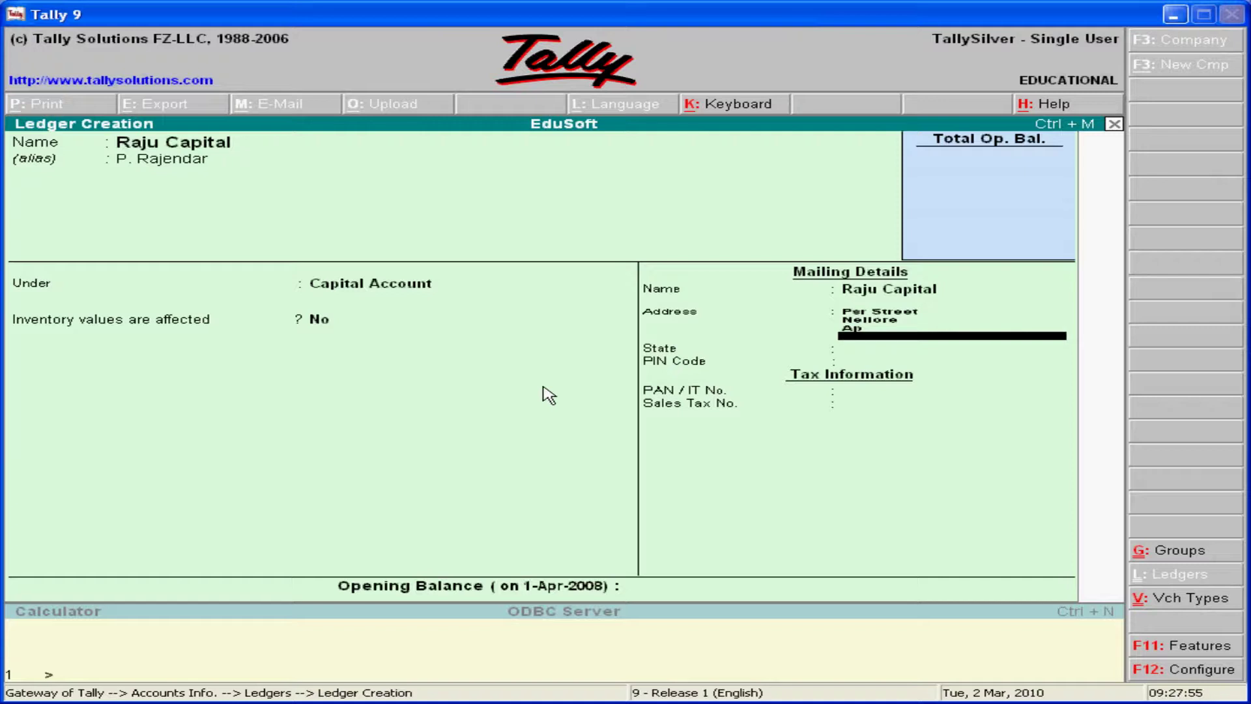
{"action": "key", "text": "Return"}
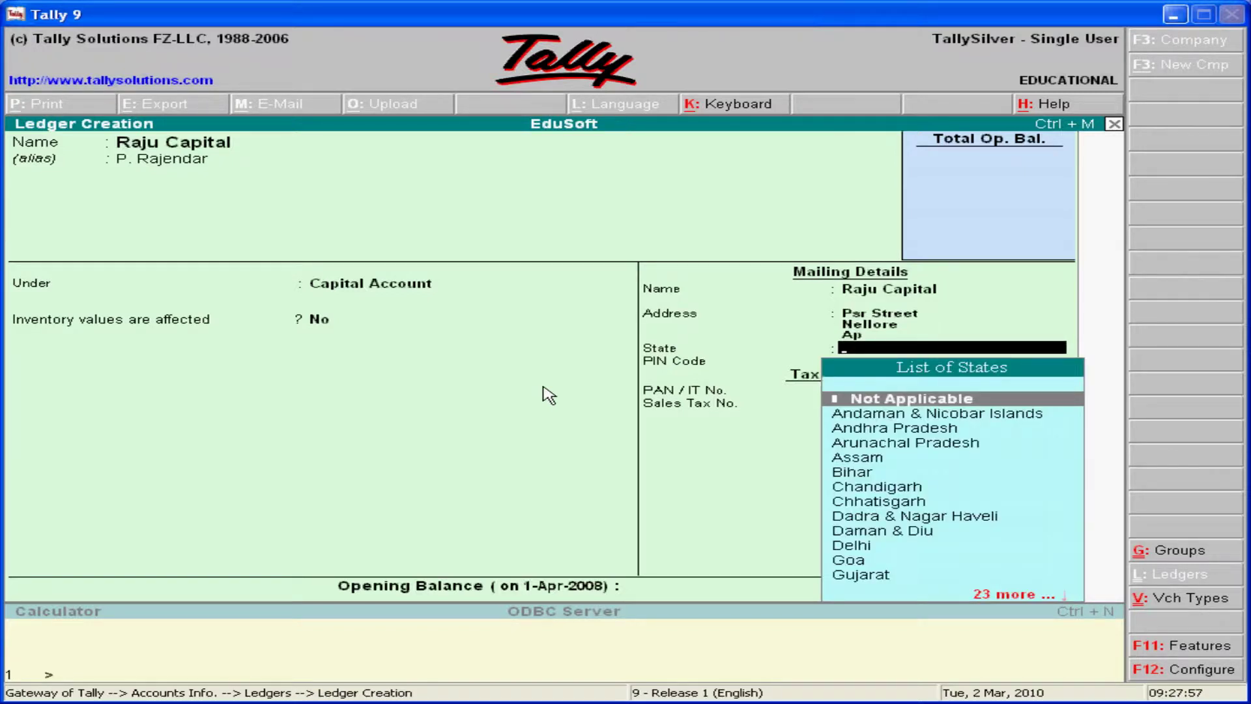
- Set the state to Andhra Pradesh and fill in the PIN code, PAN and sales tax number
{"action": "key", "text": "Down"}
{"action": "key", "text": "Down"}
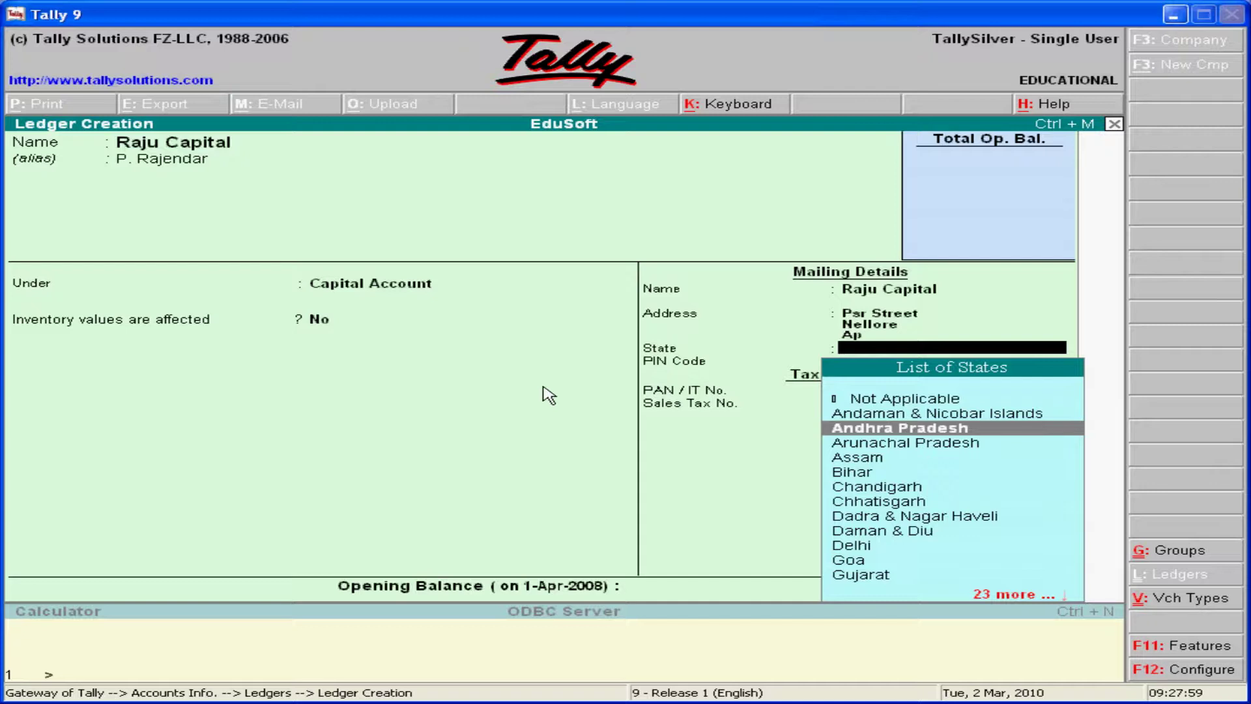
{"action": "key", "text": "Return"}
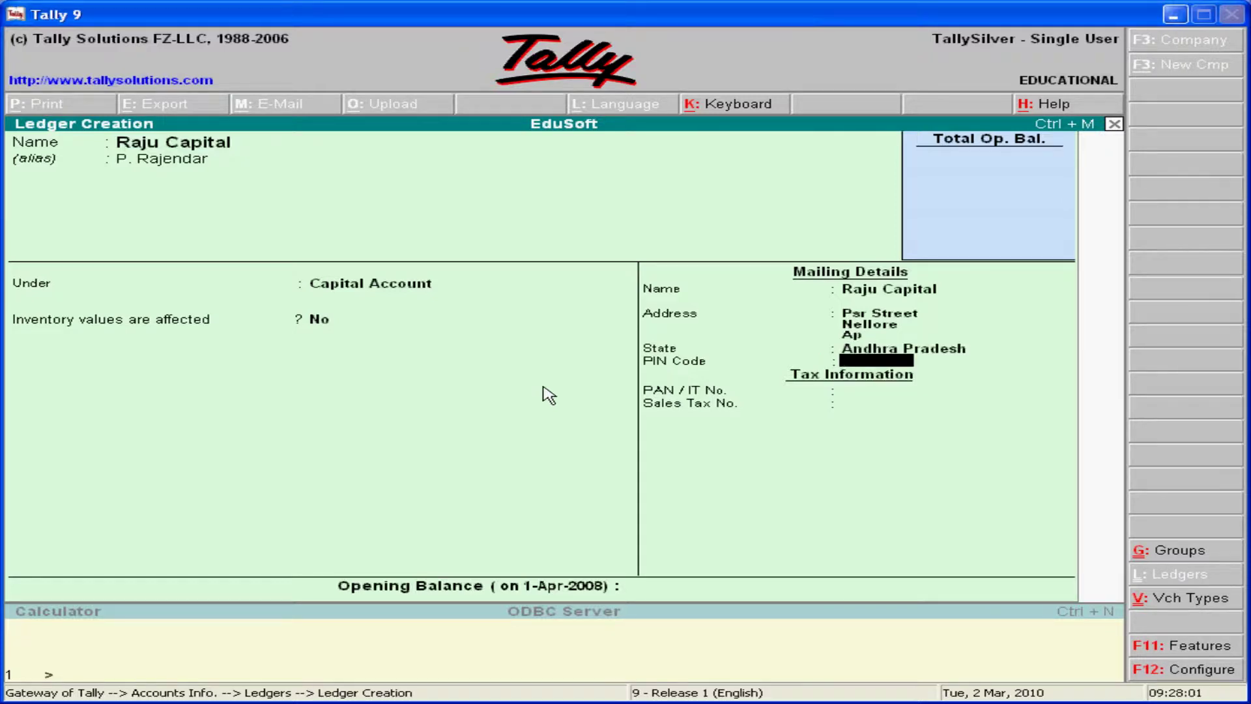
{"action": "type", "text": "5342123"}
{"action": "key", "text": "BackSpace"}
{"action": "key", "text": "Return"}
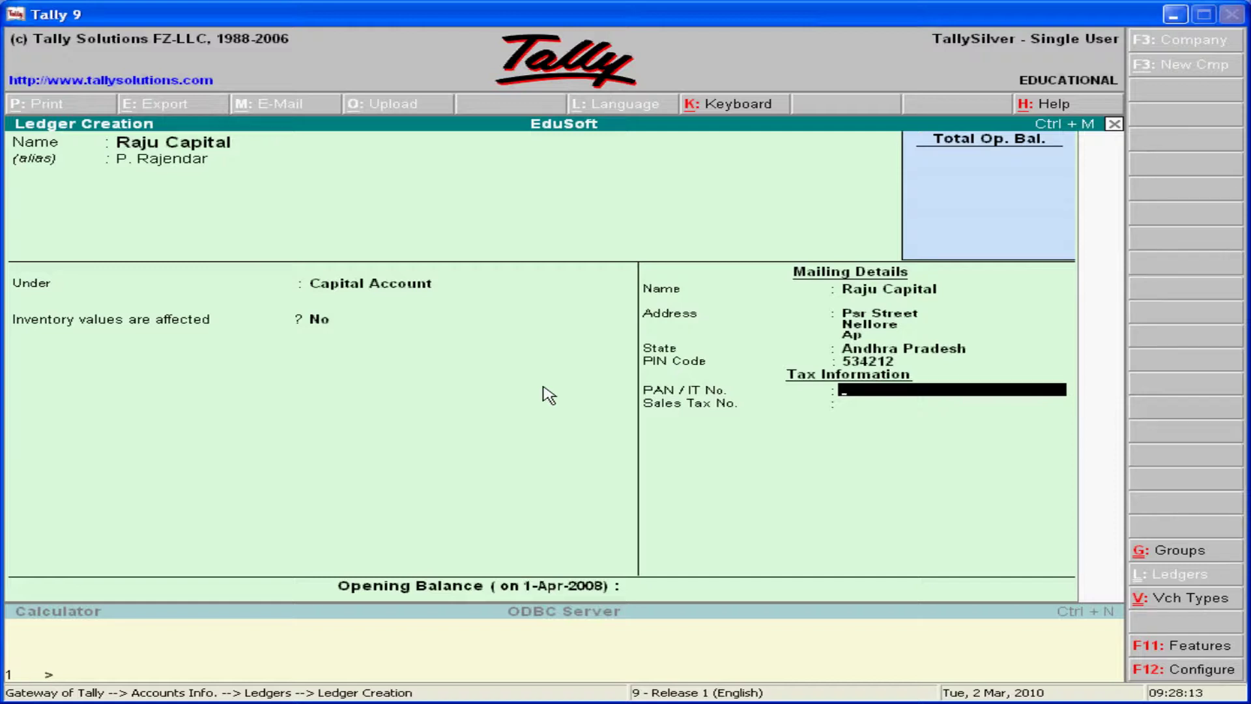
{"action": "type", "text": "4456"}
{"action": "key", "text": "Return"}
{"action": "type", "text": "6786"}
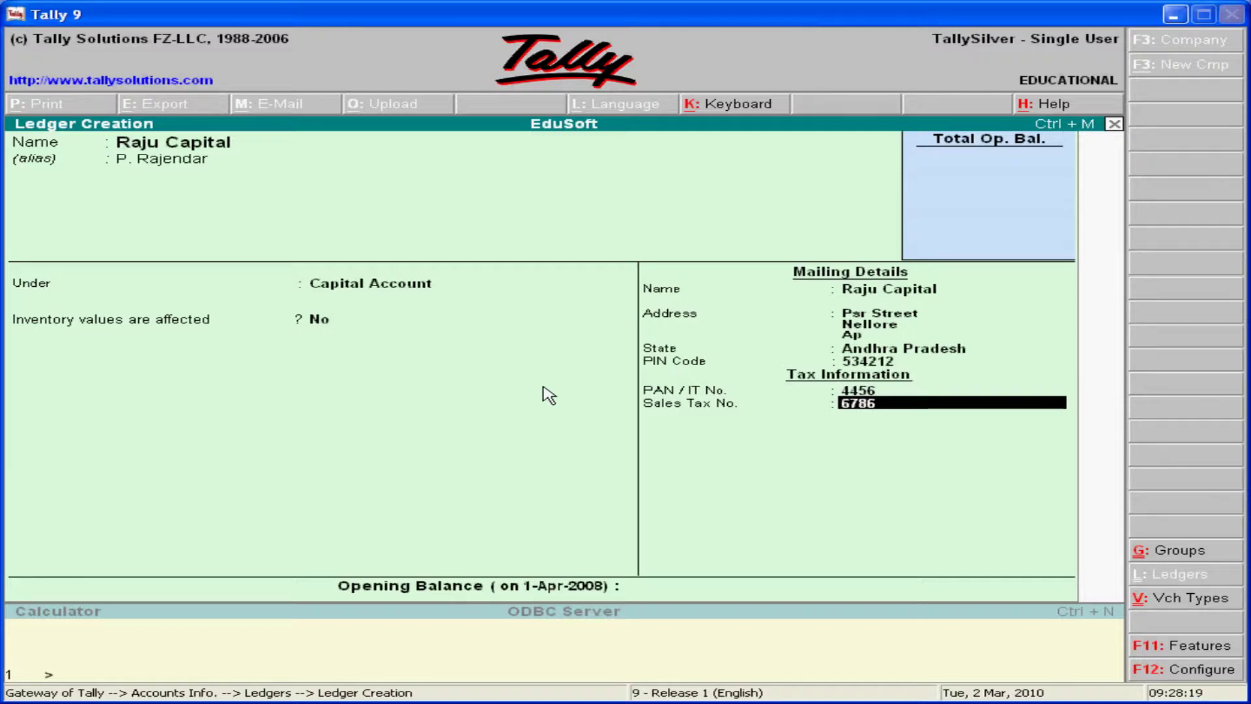
{"action": "key", "text": "Return"}
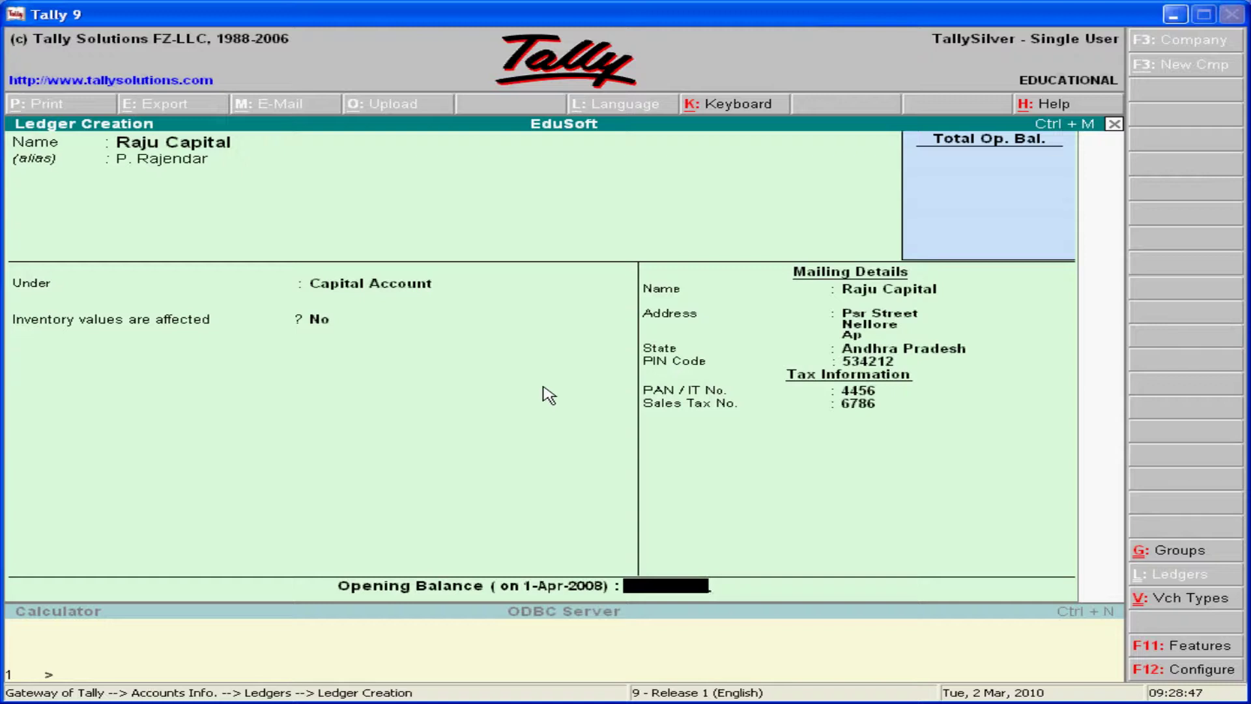
- Save Raju Capital with no opening balance, quit Ledger Creation, and choose Single Ledger Alter
{"action": "key", "text": "Return"}
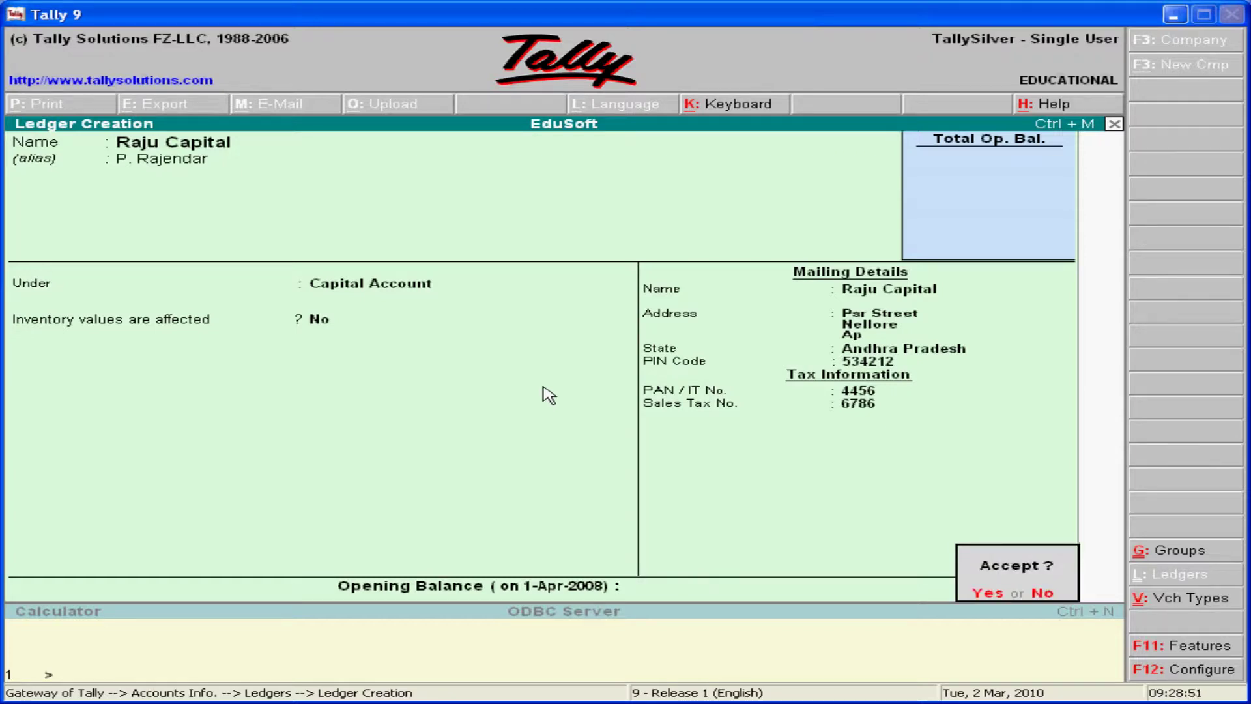
{"action": "key", "text": "Return"}
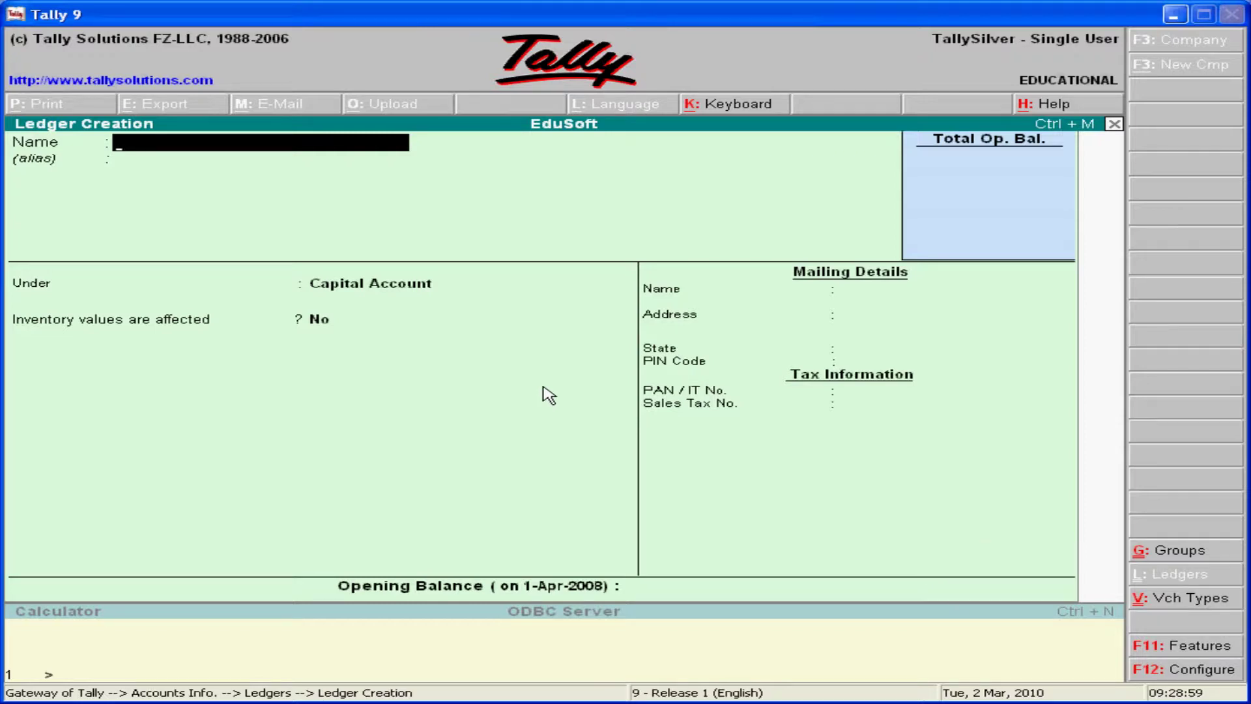
{"action": "key", "text": "Escape"}
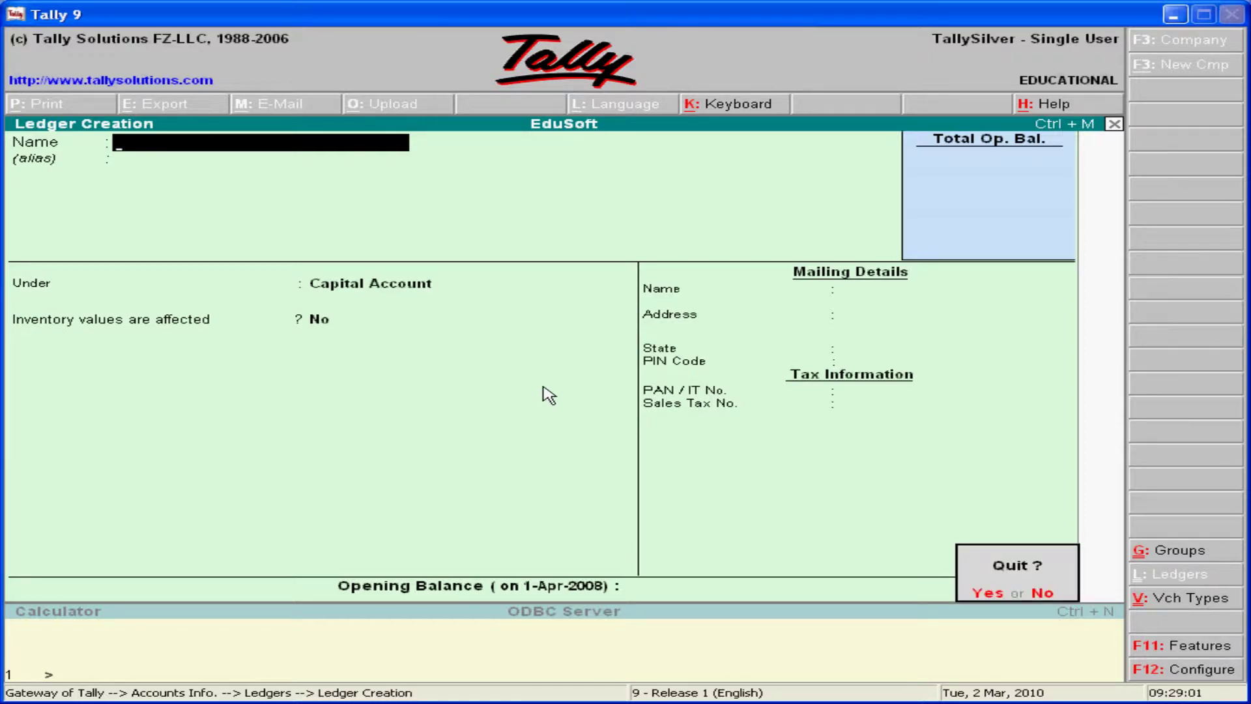
{"action": "key", "text": "y"}
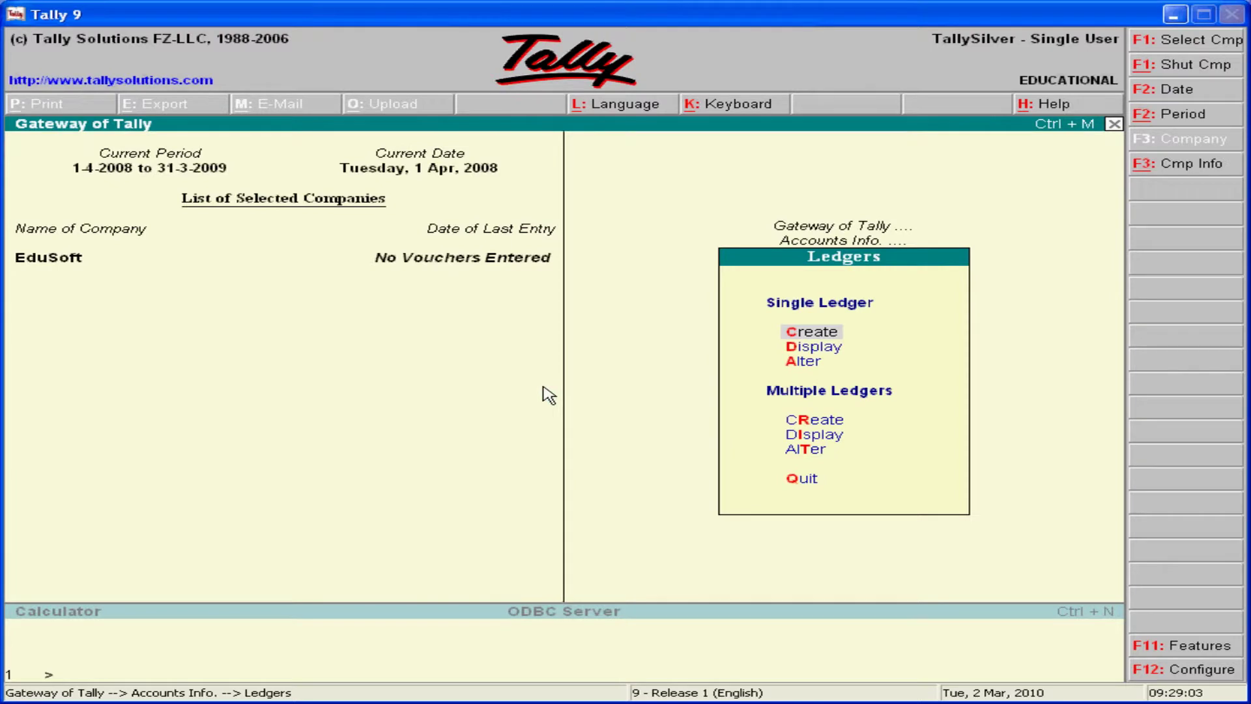
{"action": "key", "text": "Down"}
{"action": "key", "text": "Down"}
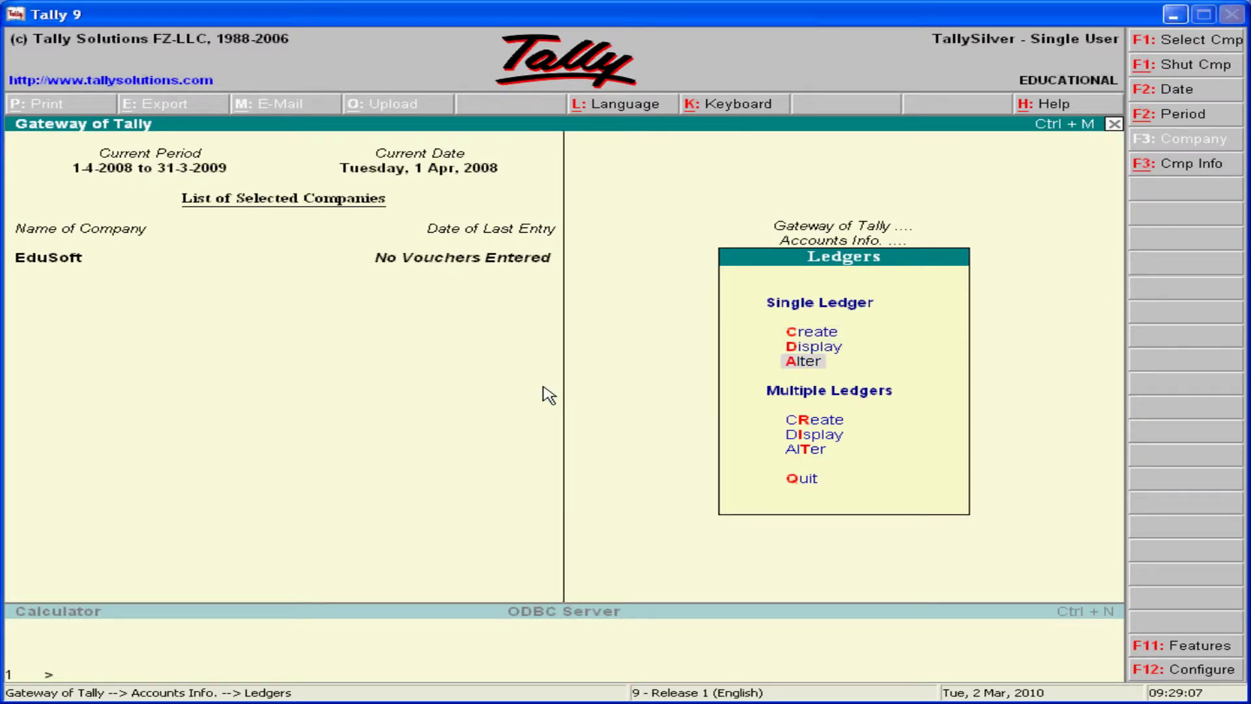
{"action": "key", "text": "Return"}
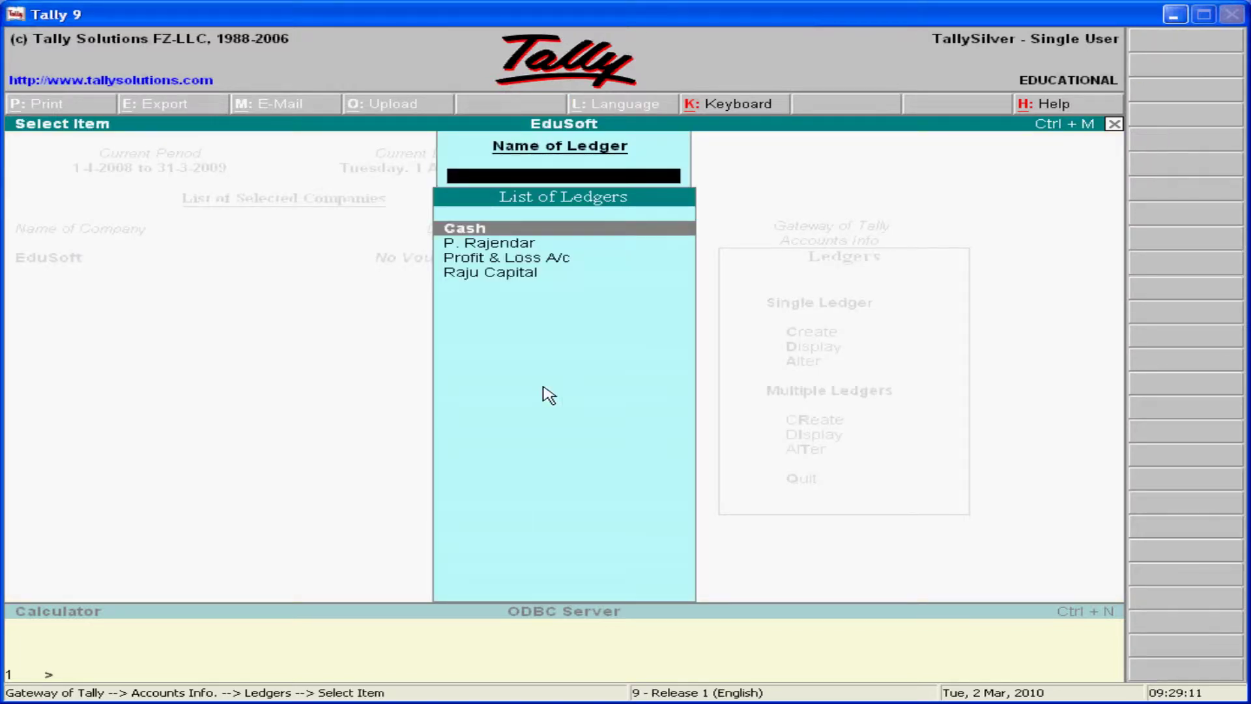
- Select Raju Capital in the List of Ledgers to alter it
{"action": "key", "text": "Down"}
{"action": "key", "text": "Down"}
{"action": "key", "text": "Down"}
{"action": "key", "text": "Up"}
{"action": "key", "text": "Up"}
{"action": "key", "text": "Up"}
{"action": "key", "text": "Down"}
{"action": "key", "text": "Down"}
{"action": "key", "text": "Down"}
{"action": "key", "text": "Up"}
{"action": "key", "text": "Up"}
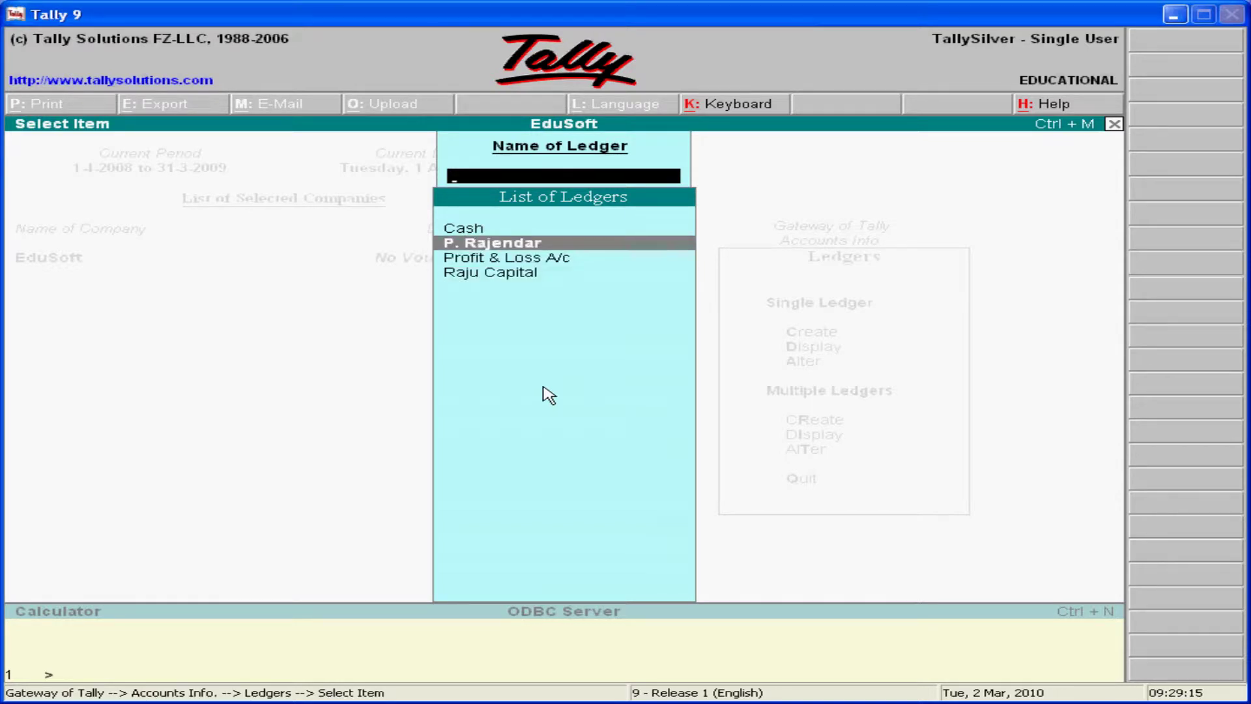
{"action": "key", "text": "Down"}
{"action": "key", "text": "Down"}
{"action": "key", "text": "Up"}
{"action": "key", "text": "Up"}
{"action": "key", "text": "Down"}
{"action": "key", "text": "Down"}
{"action": "key", "text": "Up"}
{"action": "key", "text": "Up"}
{"action": "key", "text": "Up"}
{"action": "key", "text": "Down"}
{"action": "key", "text": "Down"}
{"action": "key", "text": "Down"}
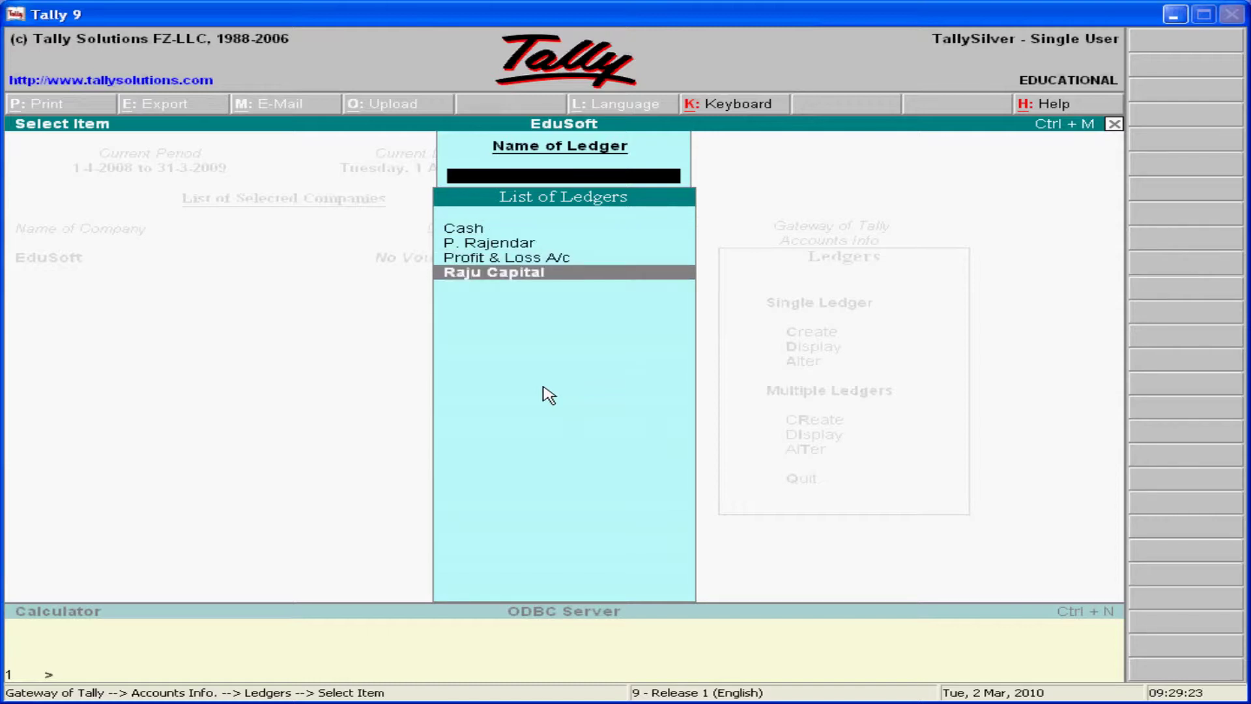
{"action": "key", "text": "Return"}
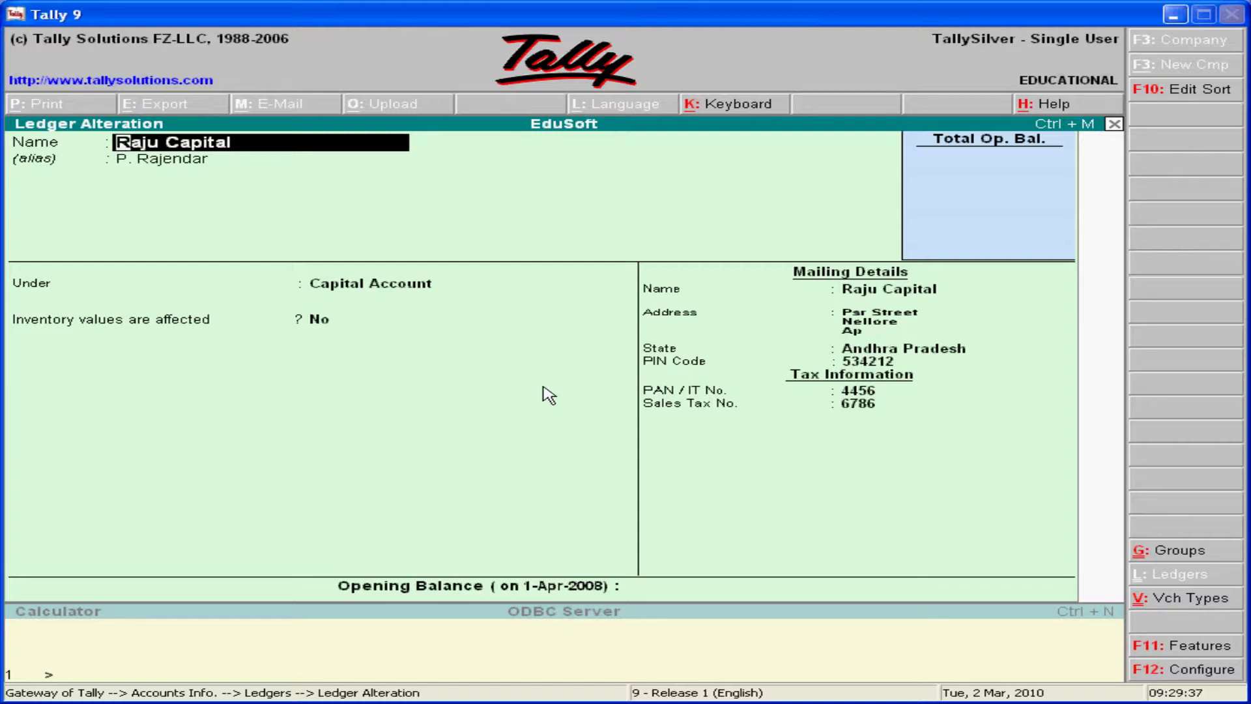
- Rewrite the first address line with the door number and street, then finish the form
{"action": "key", "text": "Return"}
{"action": "key", "text": "Return"}
{"action": "key", "text": "Return"}
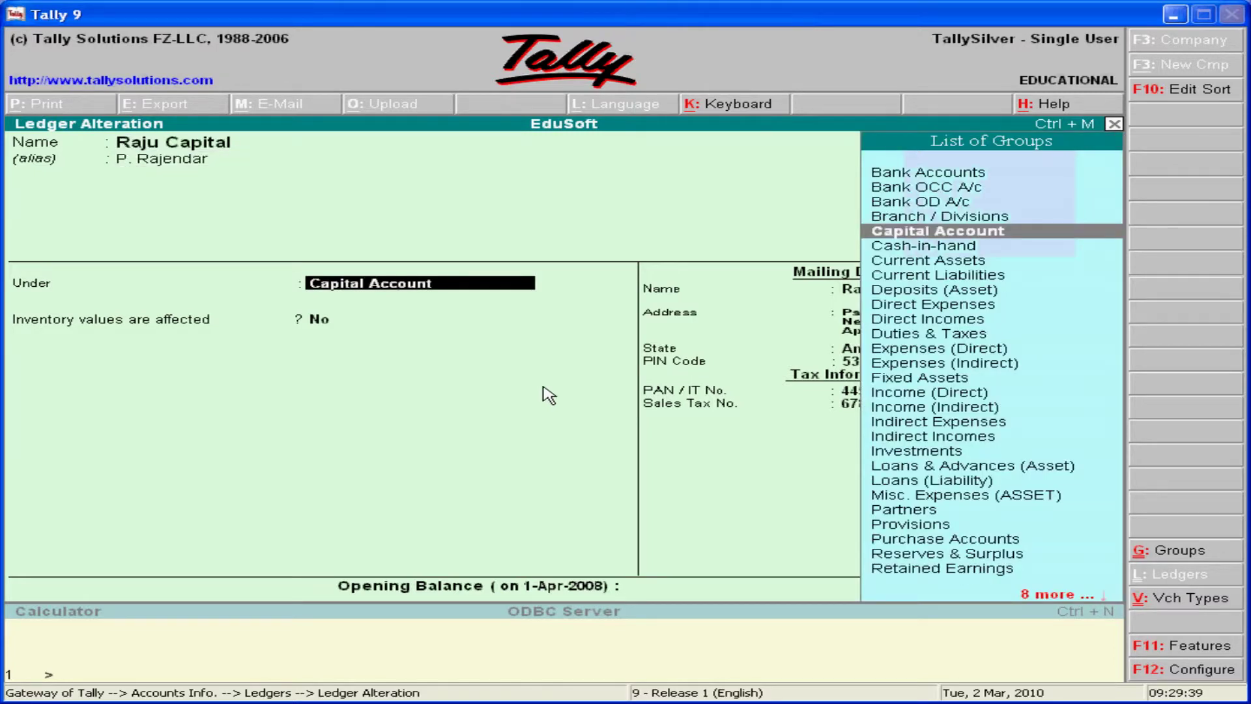
{"action": "key", "text": "Return"}
{"action": "key", "text": "Return"}
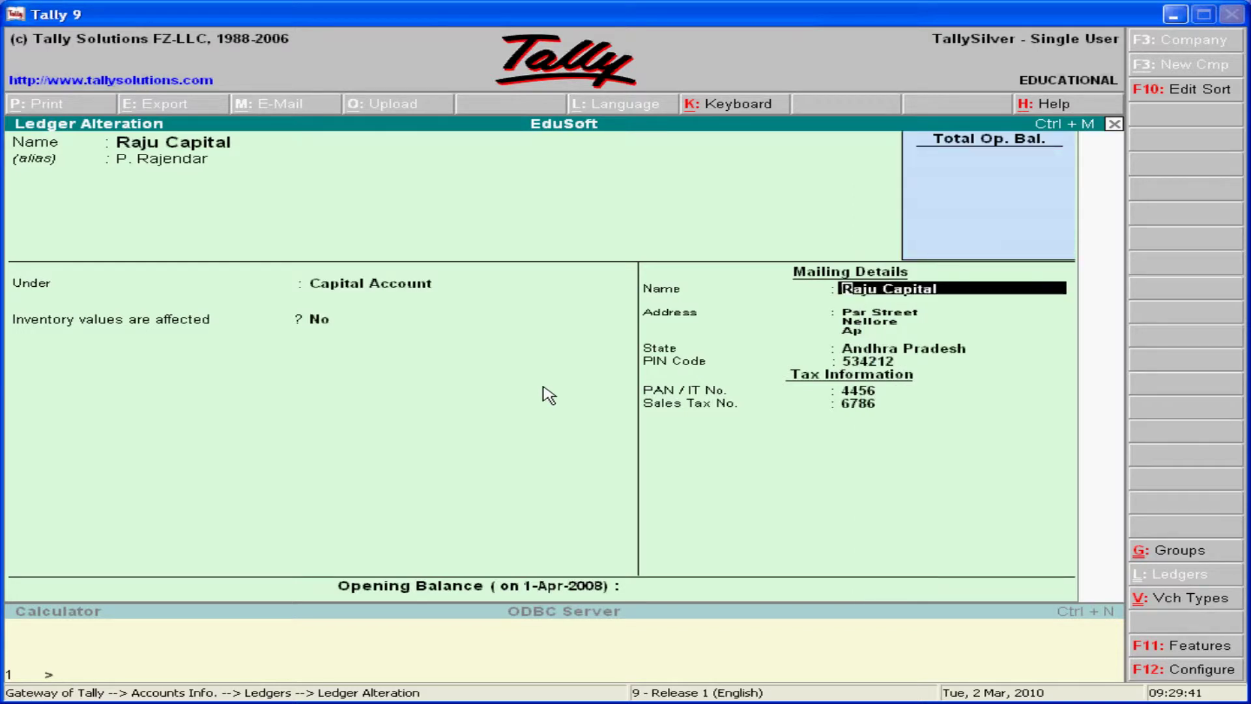
{"action": "key", "text": "Return"}
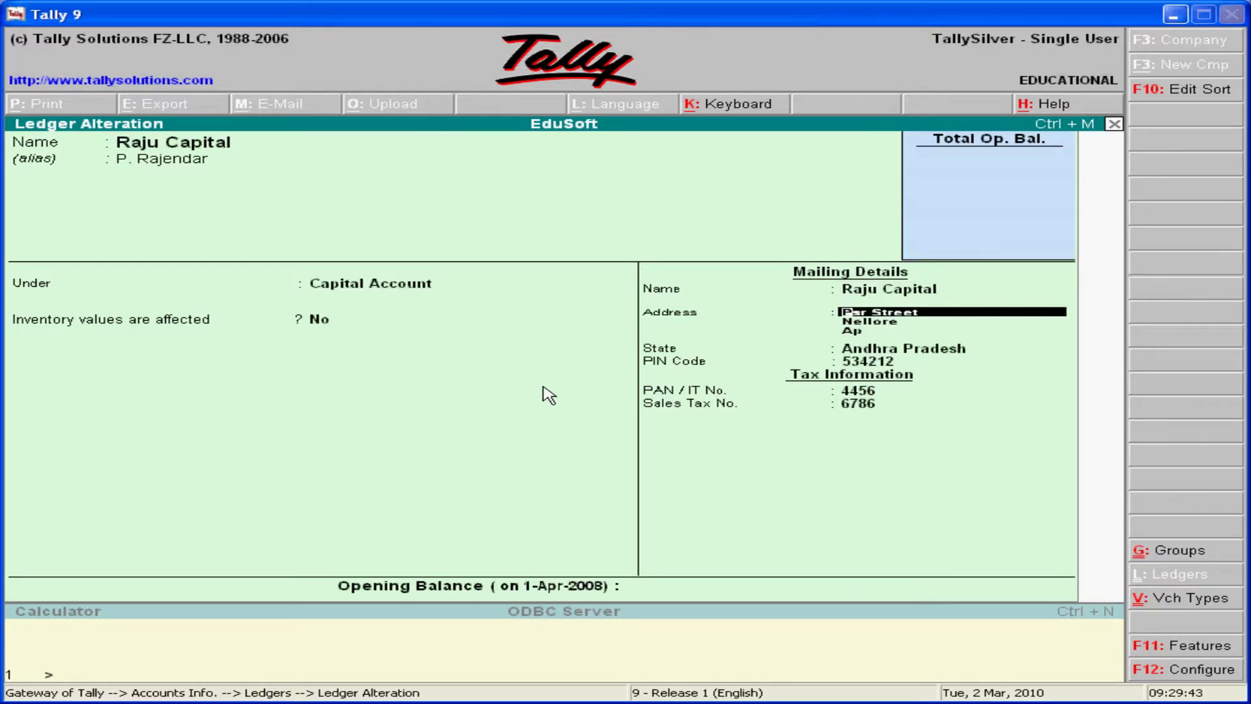
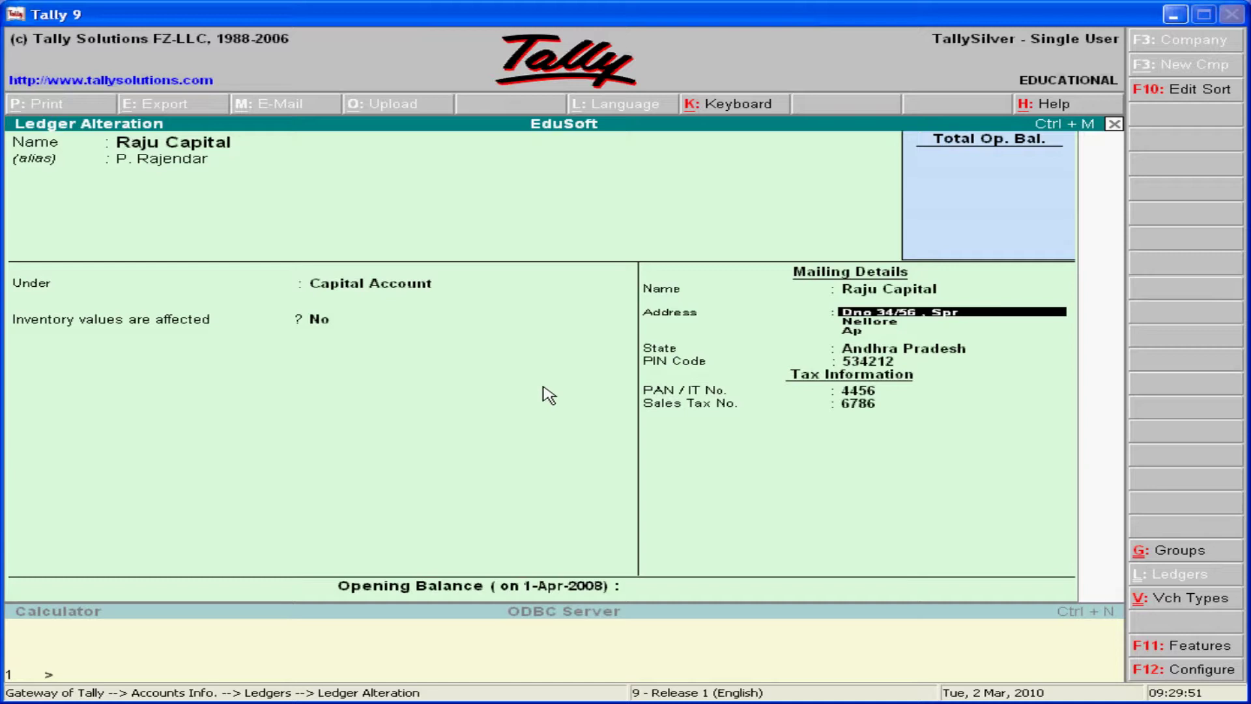
{"action": "key", "text": "Return"}
{"action": "key", "text": "Return"}
{"action": "key", "text": "Return"}
{"action": "key", "text": "Return"}
{"action": "key", "text": "Return"}
{"action": "key", "text": "Return"}
{"action": "key", "text": "Return"}
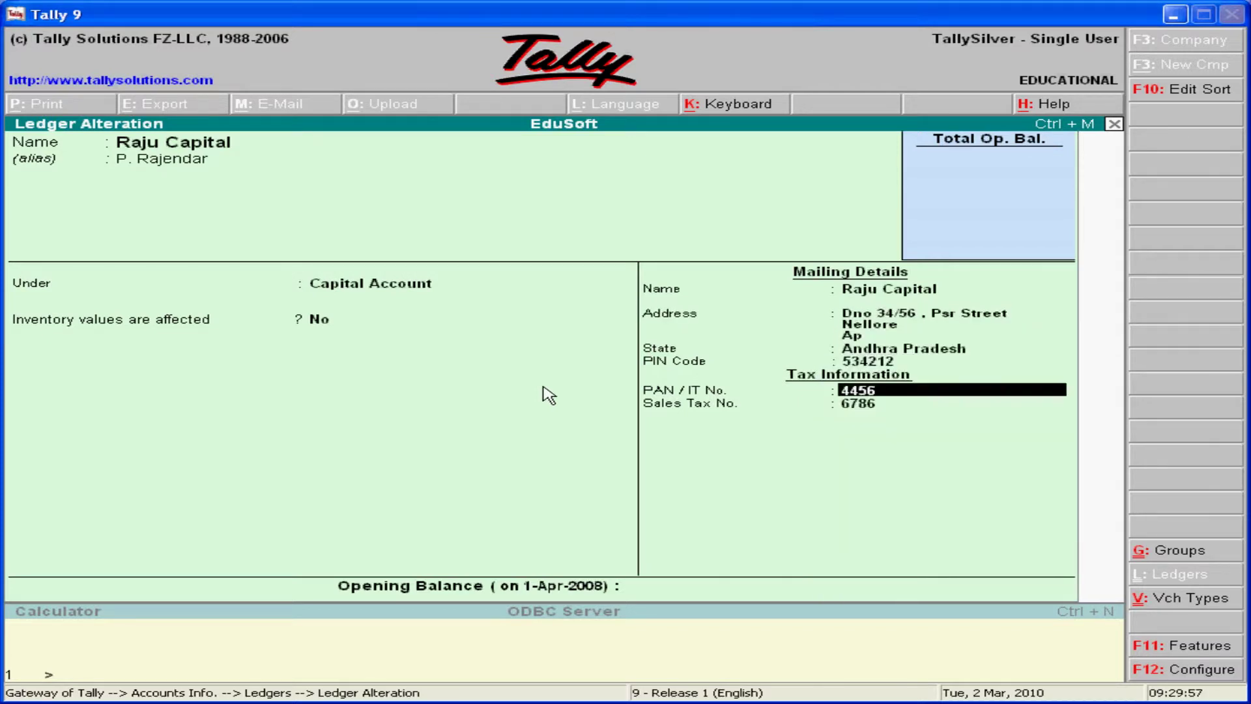
{"action": "key", "text": "Return"}
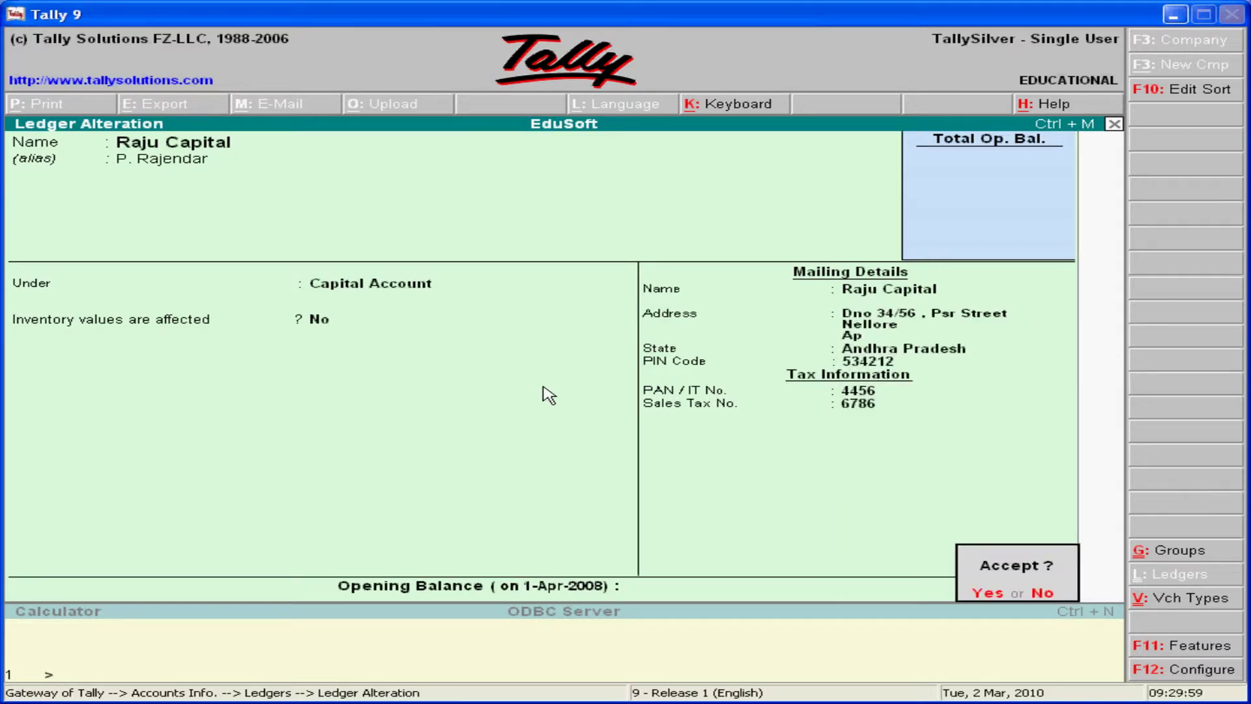
{"action": "key", "text": "Return"}
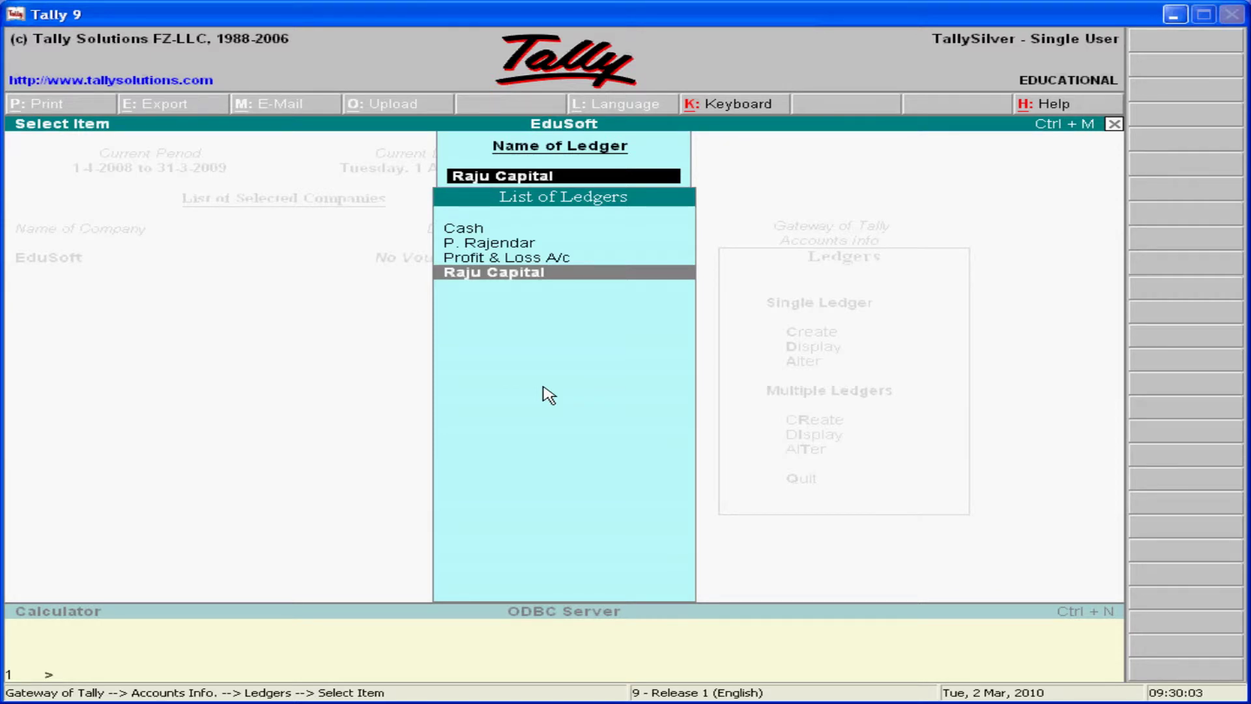
- Go back to the Ledgers menu and choose Multiple Ledgers Create
{"action": "key", "text": "Escape"}
{"action": "key", "text": "Escape"}
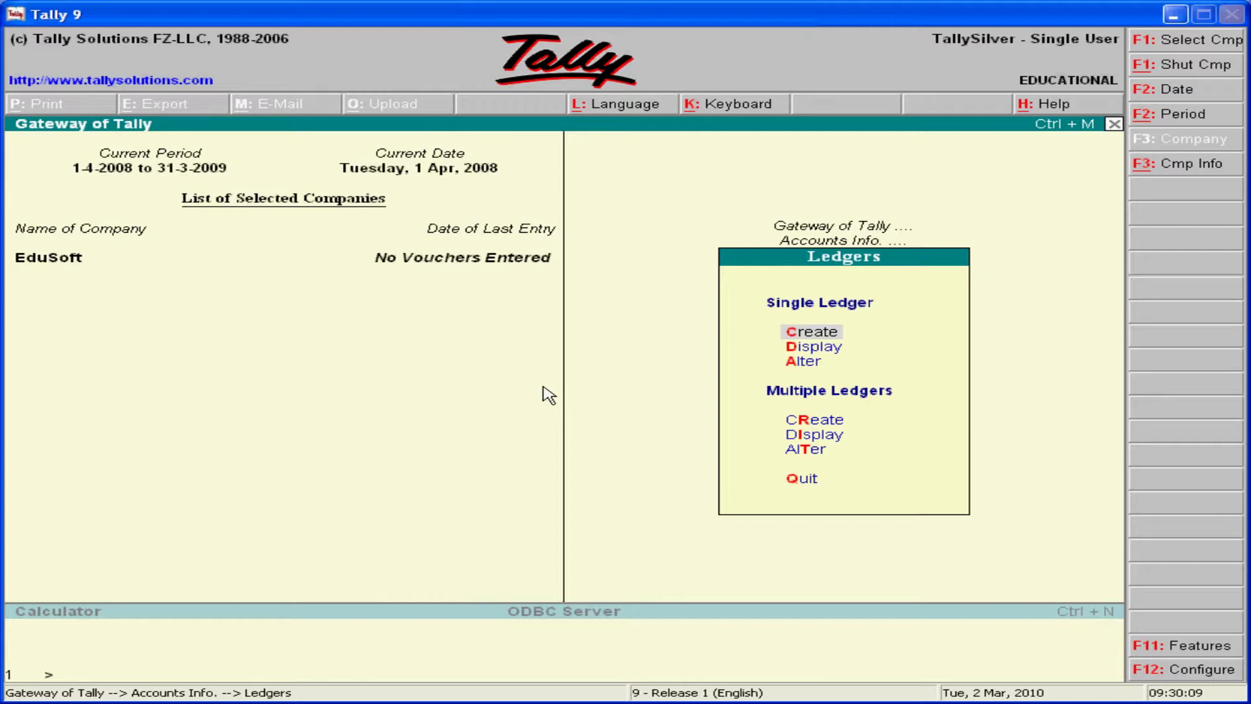
{"action": "key", "text": "Down"}
{"action": "key", "text": "Down"}
{"action": "key", "text": "Down"}
{"action": "key", "text": "Down"}
{"action": "key", "text": "Up"}
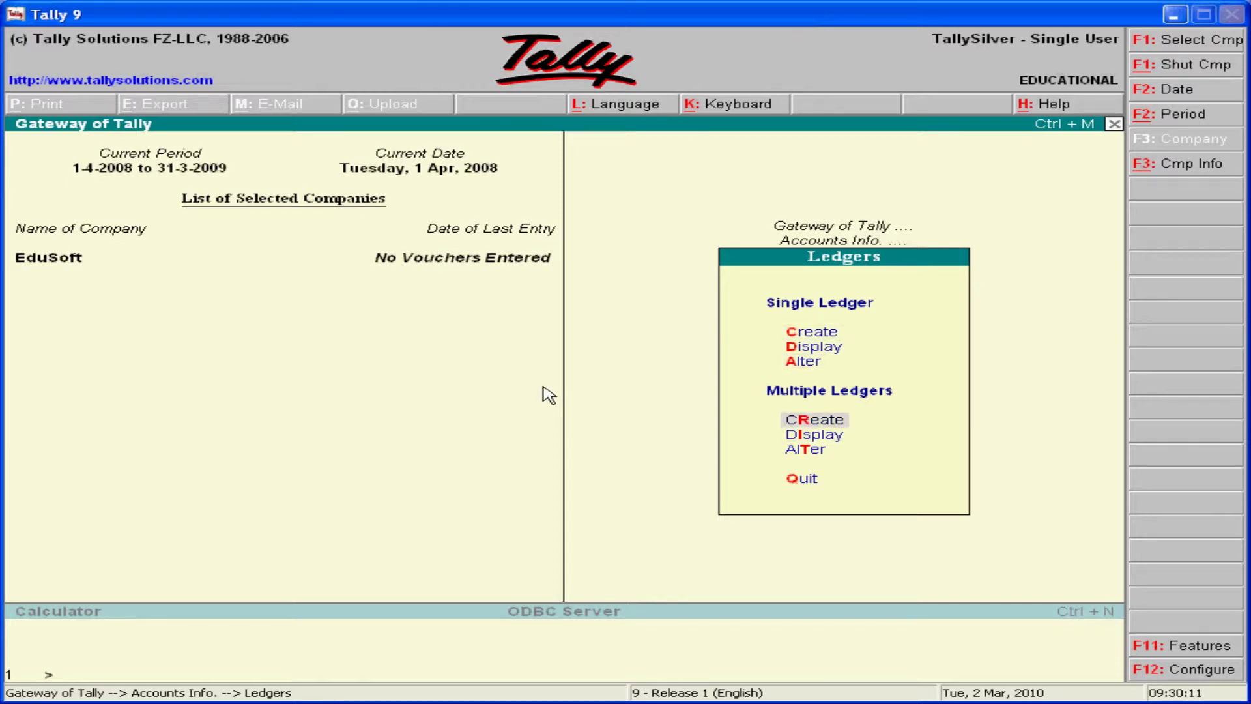
{"action": "key", "text": "Down"}
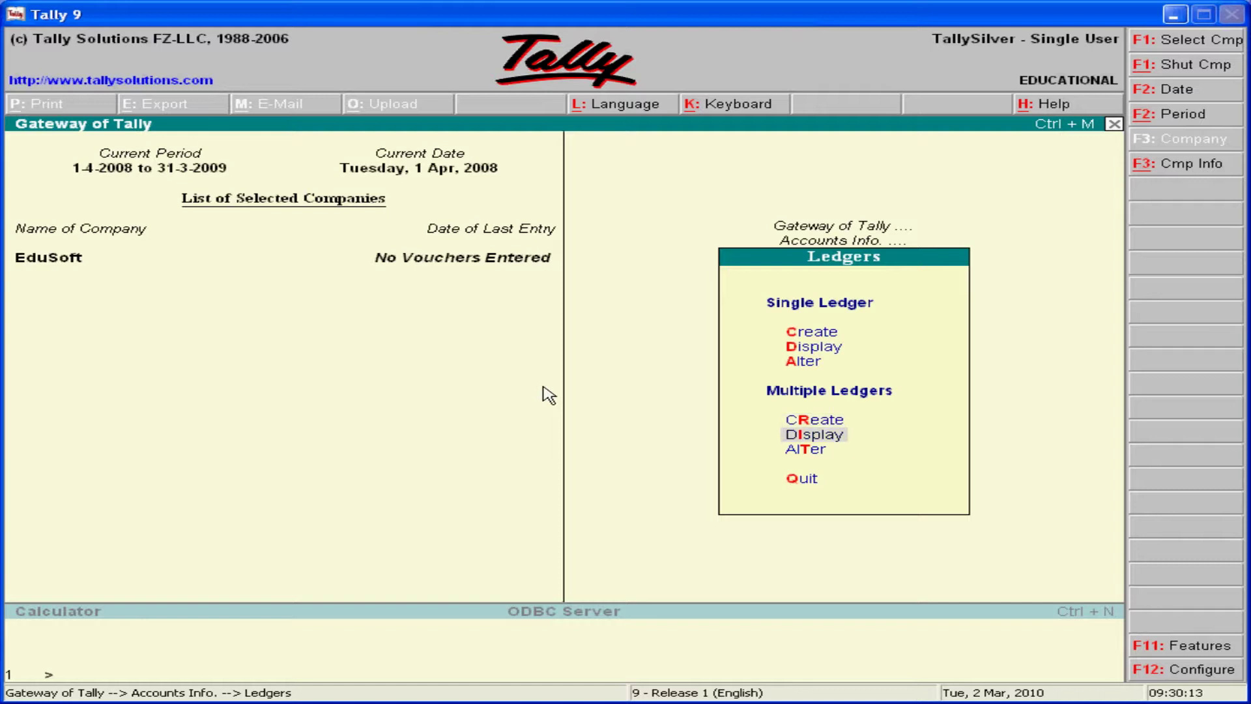
{"action": "key", "text": "Up"}
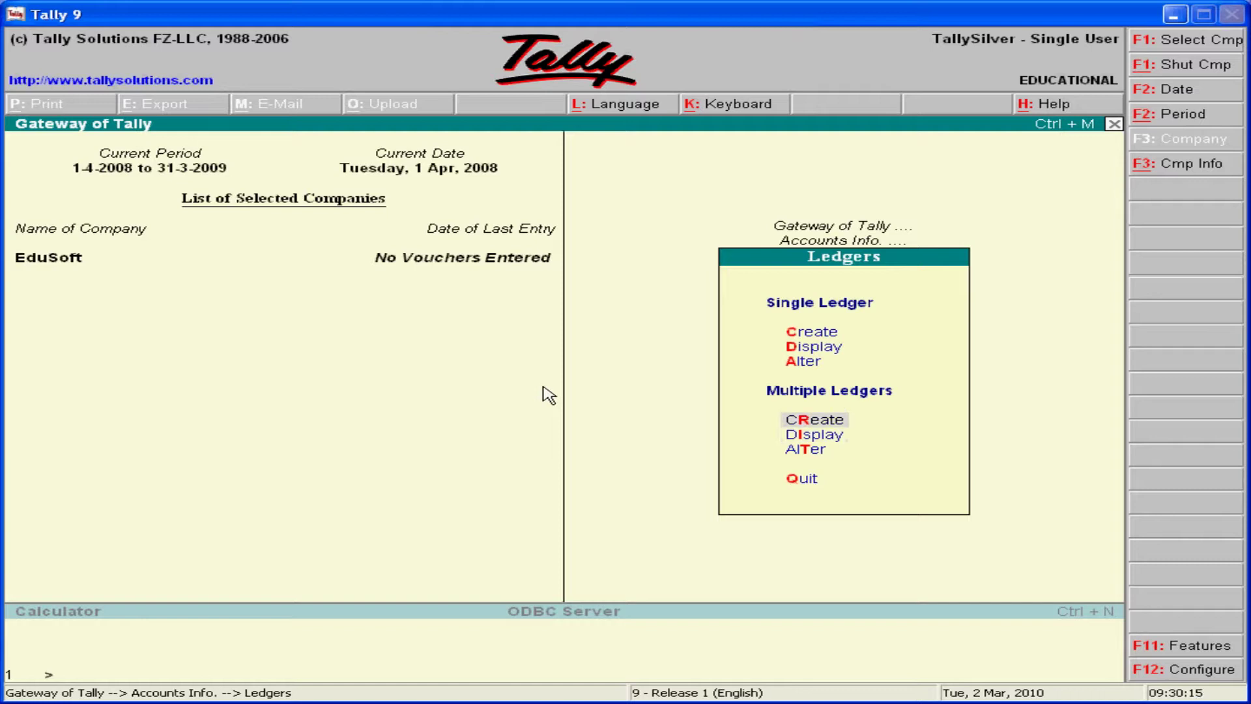
{"action": "key", "text": "Down"}
{"action": "key", "text": "Up"}
{"action": "key", "text": "Down"}
{"action": "key", "text": "Up"}
{"action": "key", "text": "Return"}
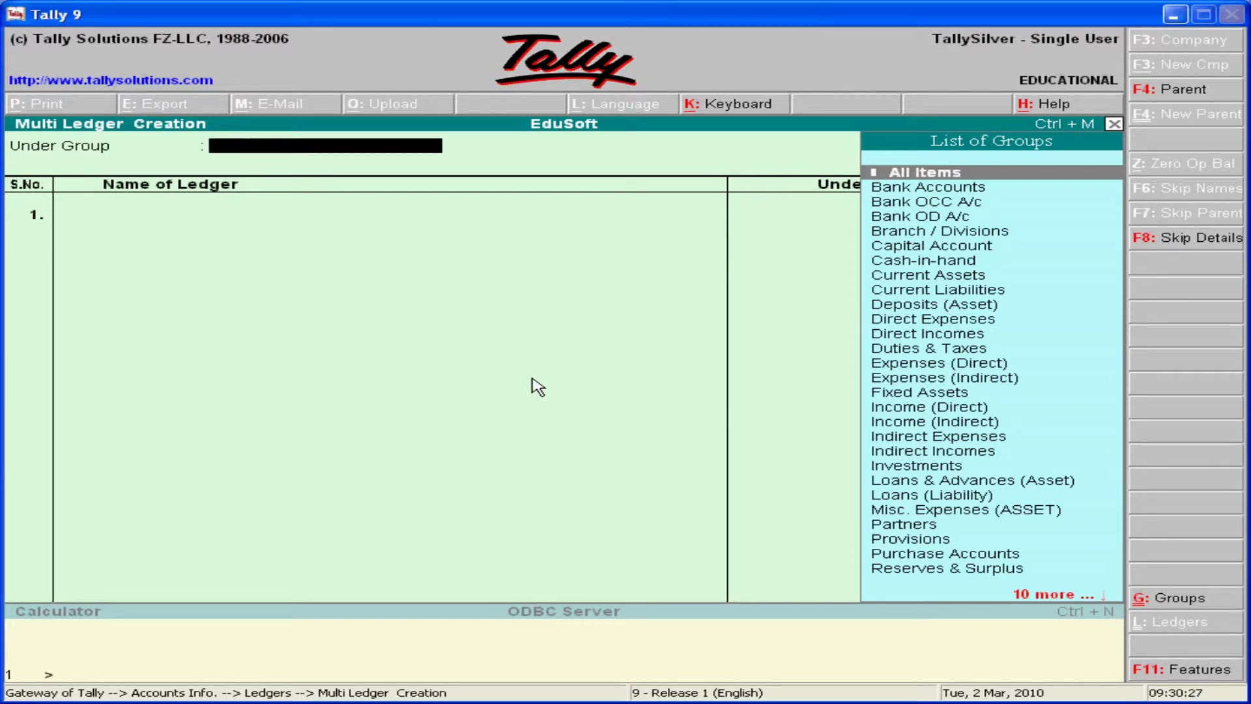
- Select Bank Accounts from the List of Groups as the Under group for the new ledgers
{"action": "key", "text": "Down"}
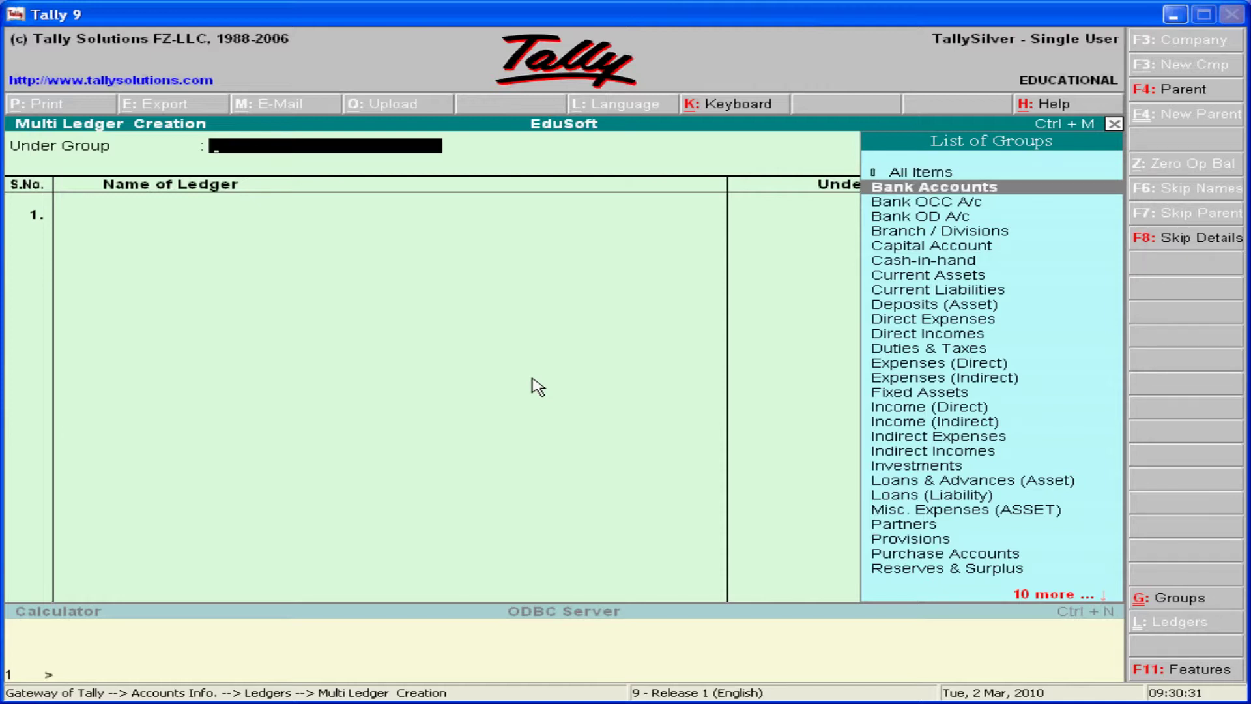
{"action": "key", "text": "Return"}
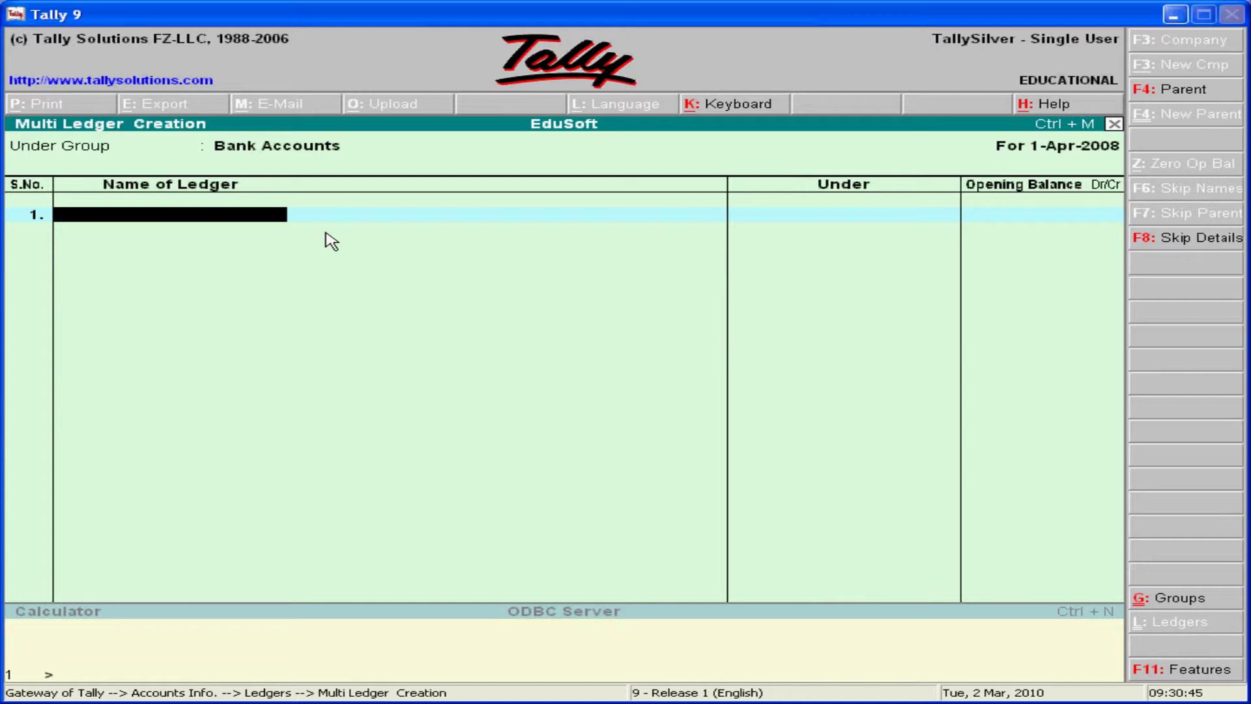
- Enter the first ledger name 'Sbi Sb Acct' and skip its opening balance
{"action": "type", "text": "Sbi Sb Acct"}
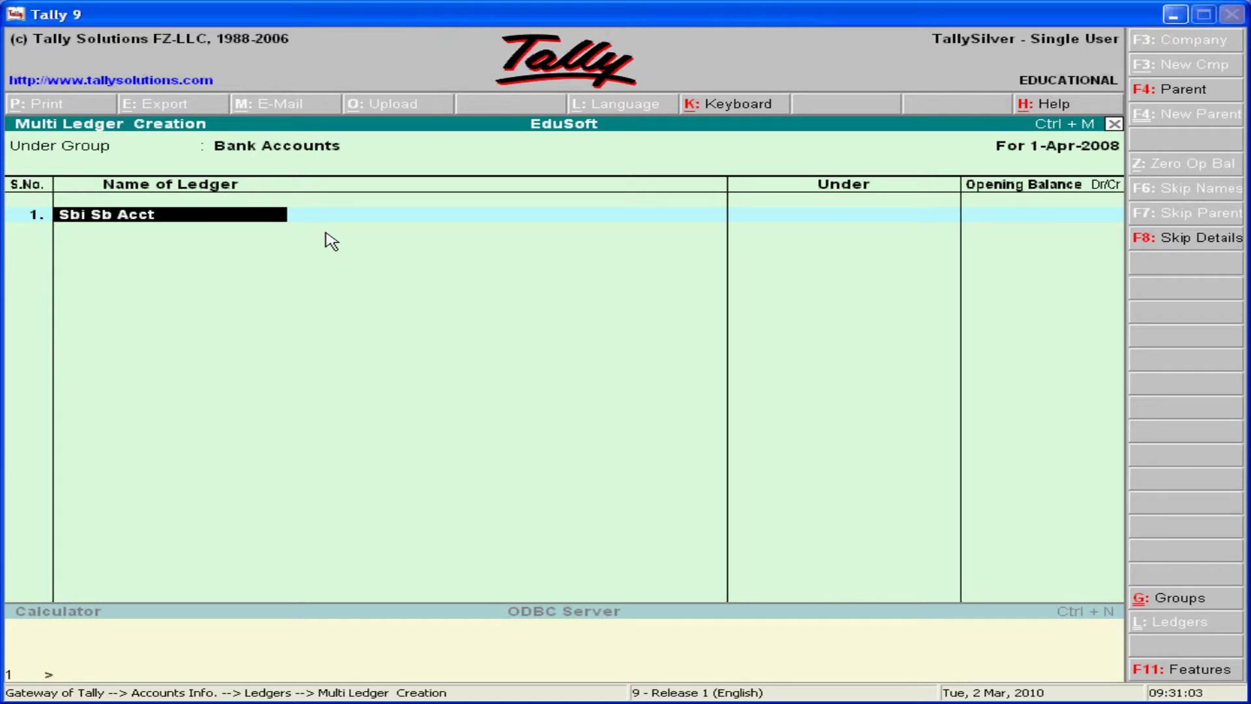
{"action": "key", "text": "Return"}
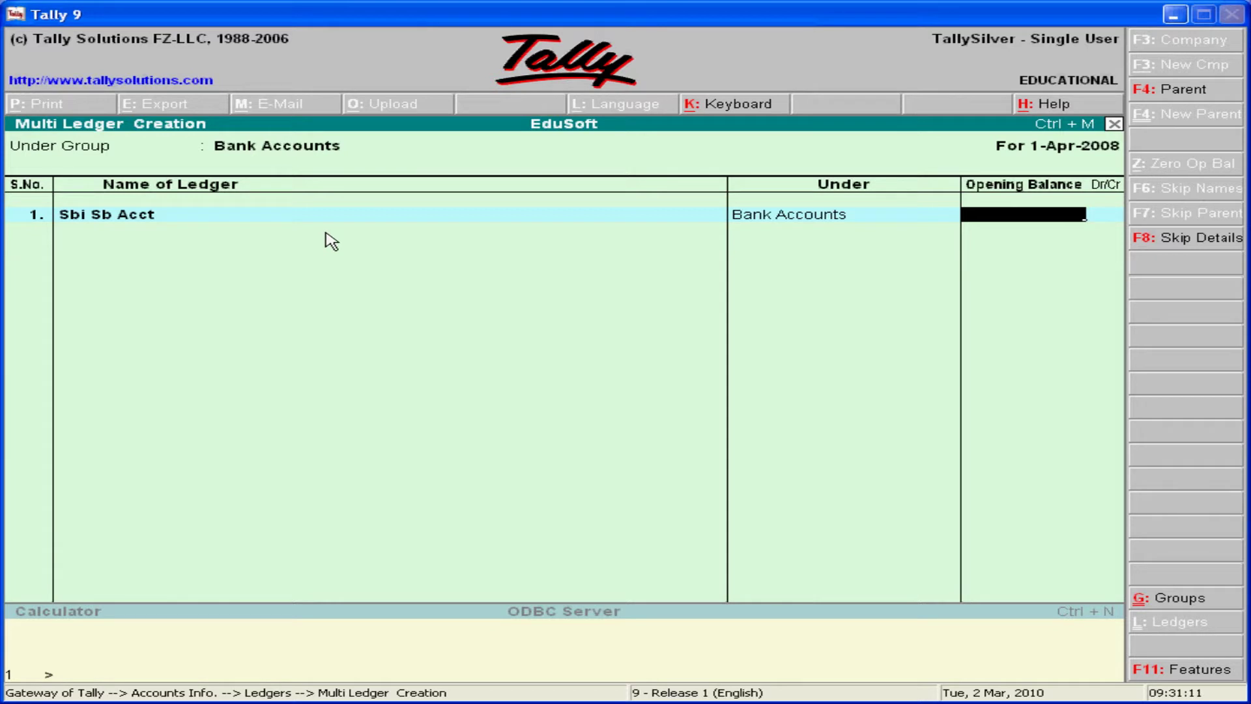
{"action": "key", "text": "Return"}
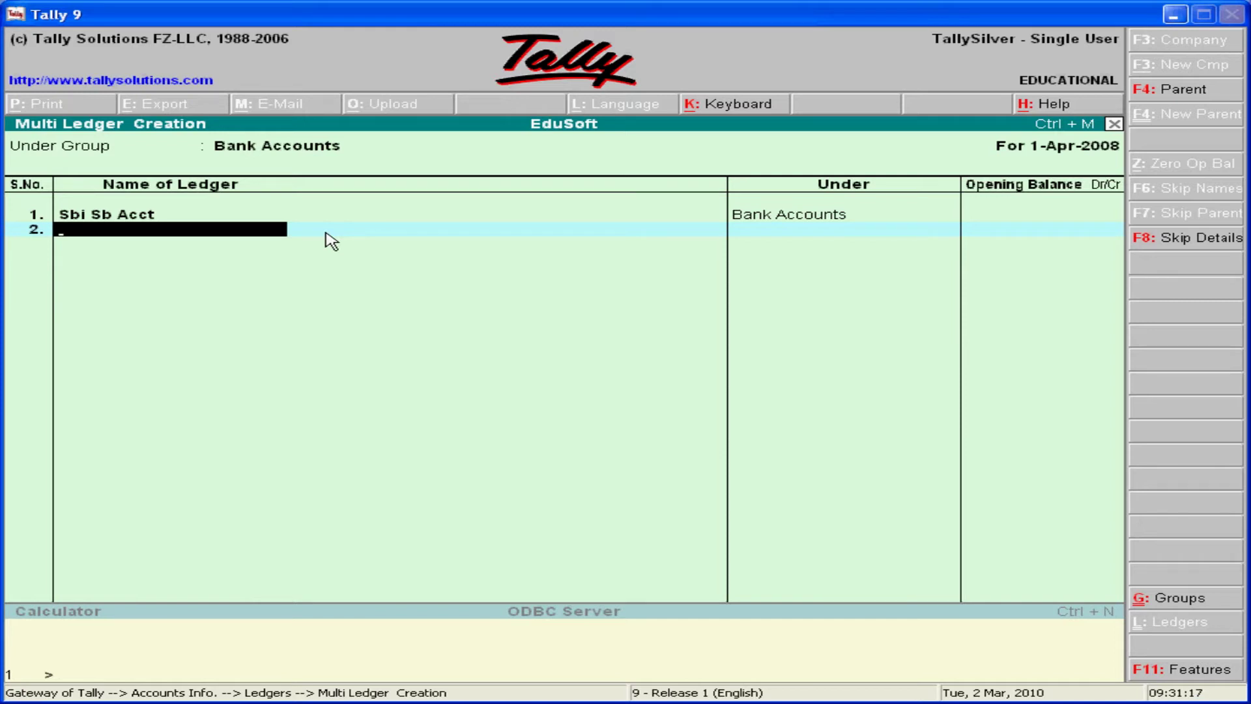
- Enter the second ledger name 'Andhra Bank Sb Acct' and end the list to bring up saving
{"action": "type", "text": "Andha"}
{"action": "key", "text": "BackSpace"}
{"action": "type", "text": "ra"}
{"action": "type", "text": " Ban"}
{"action": "type", "text": "Sb"}
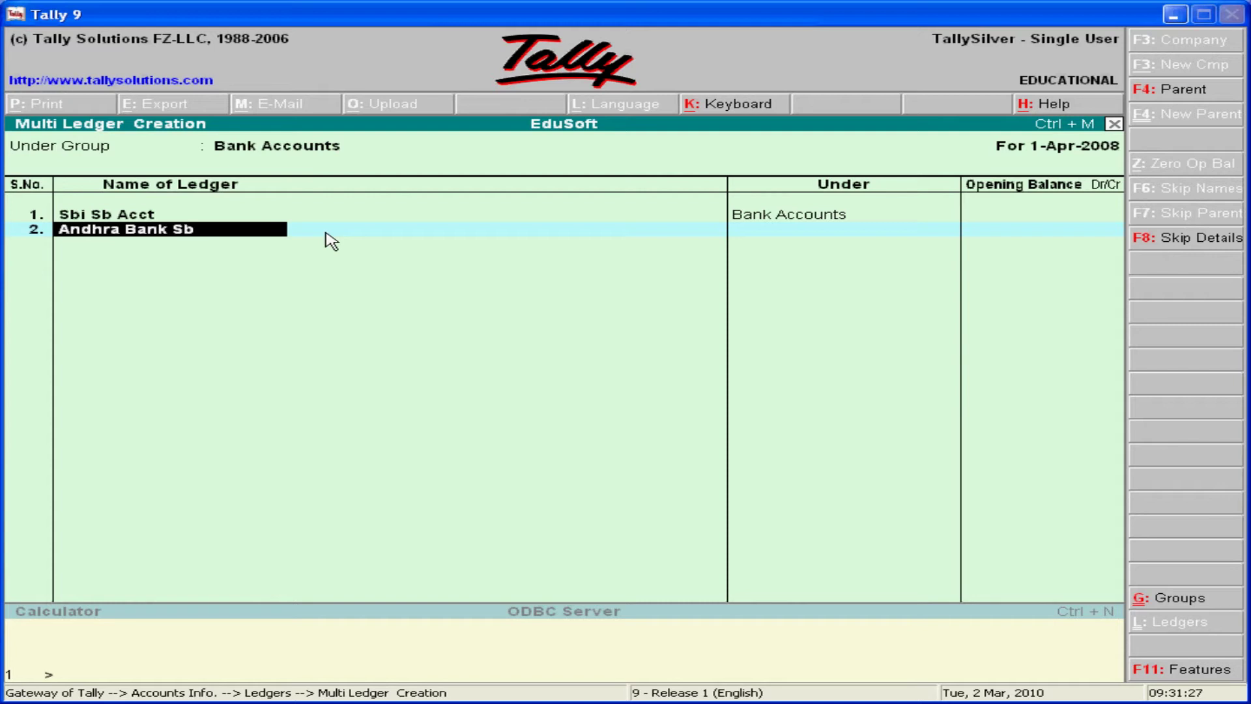
{"action": "type", "text": " Acct"}
{"action": "key", "text": "BackSpace"}
{"action": "key", "text": "BackSpace"}
{"action": "type", "text": "ct"}
{"action": "key", "text": "Return"}
{"action": "key", "text": "Return"}
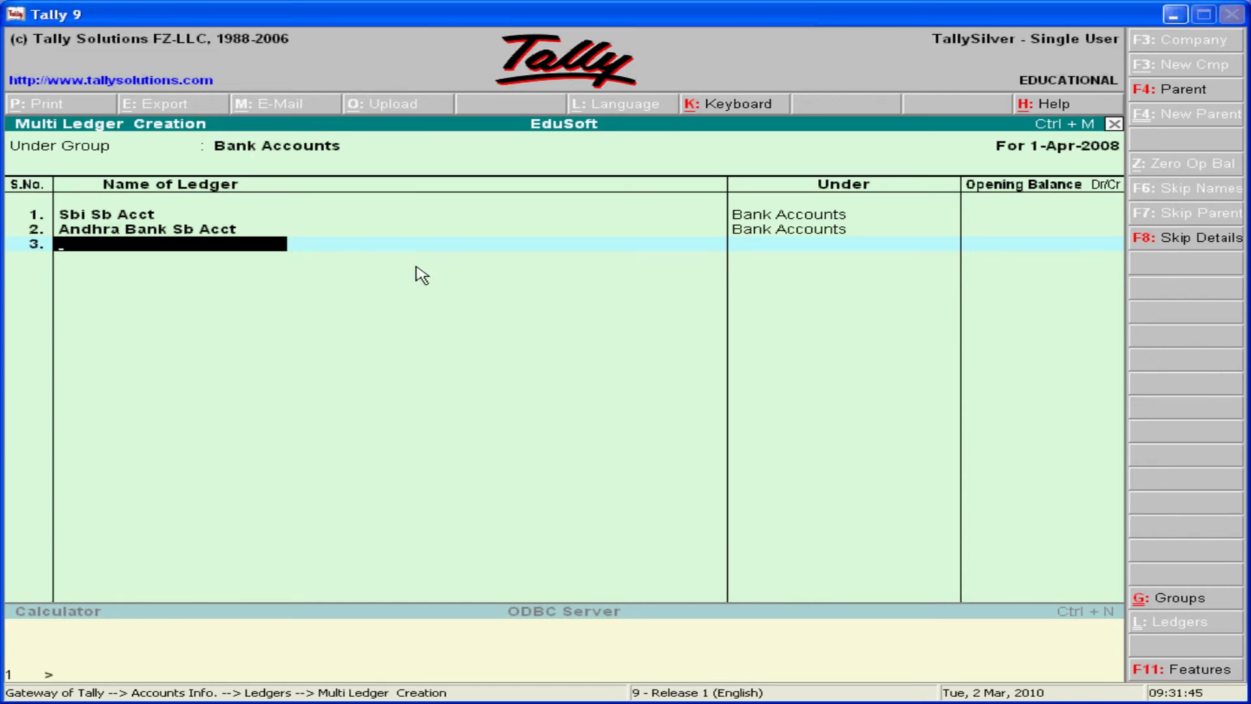
{"action": "key", "text": "Return"}
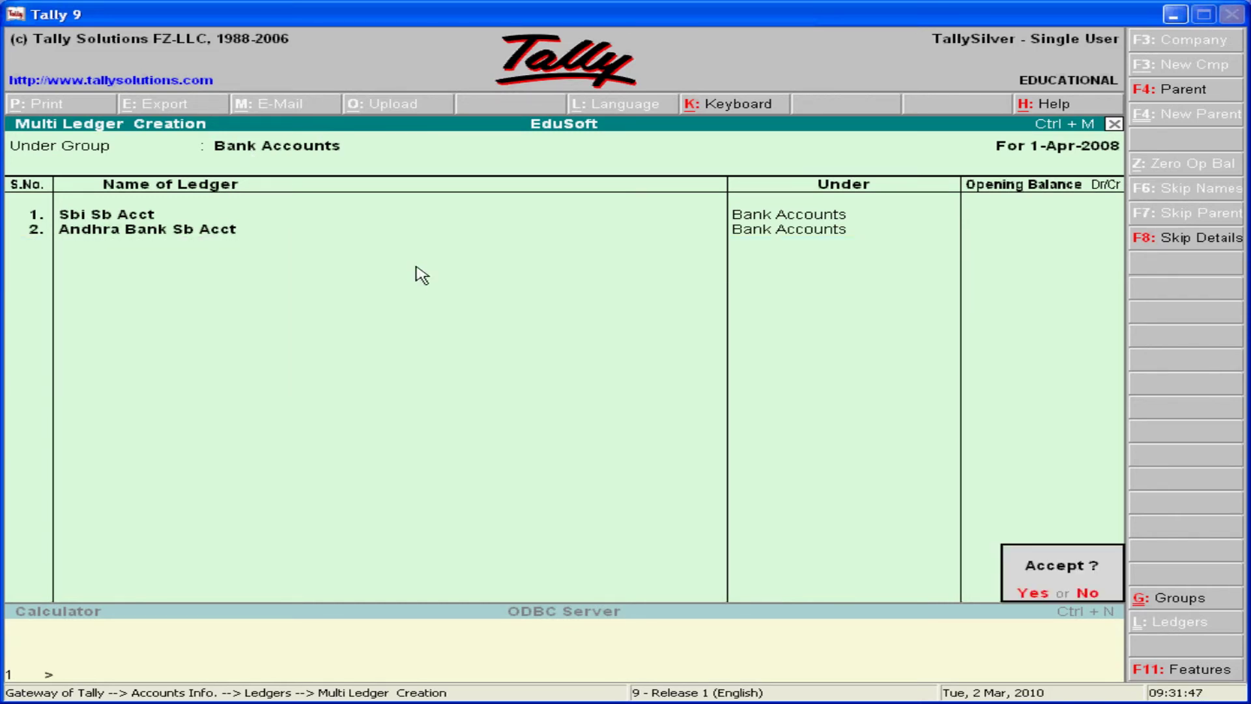
- Accept the two ledgers, then display all Bank Accounts ledgers to check Sbi Sb Acct and Andhra Bank Sb Acct
{"action": "key", "text": "y"}
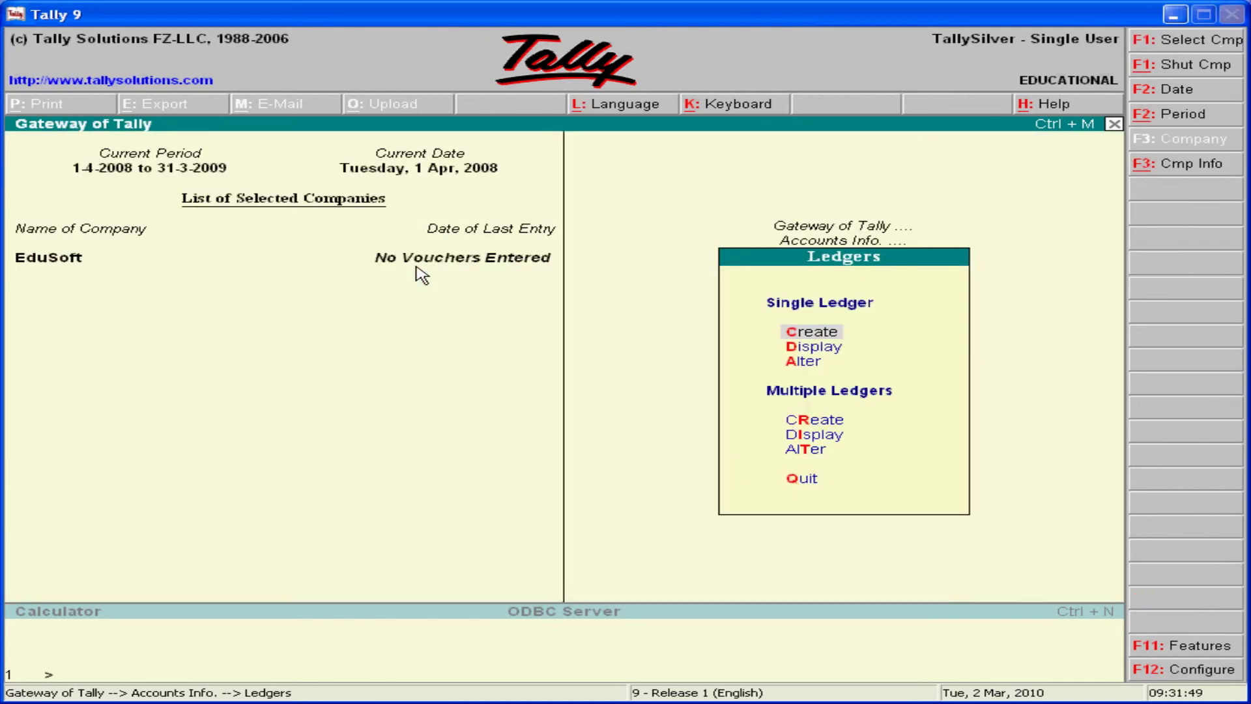
{"action": "key", "text": "Down"}
{"action": "key", "text": "Down"}
{"action": "key", "text": "Down"}
{"action": "key", "text": "Down"}
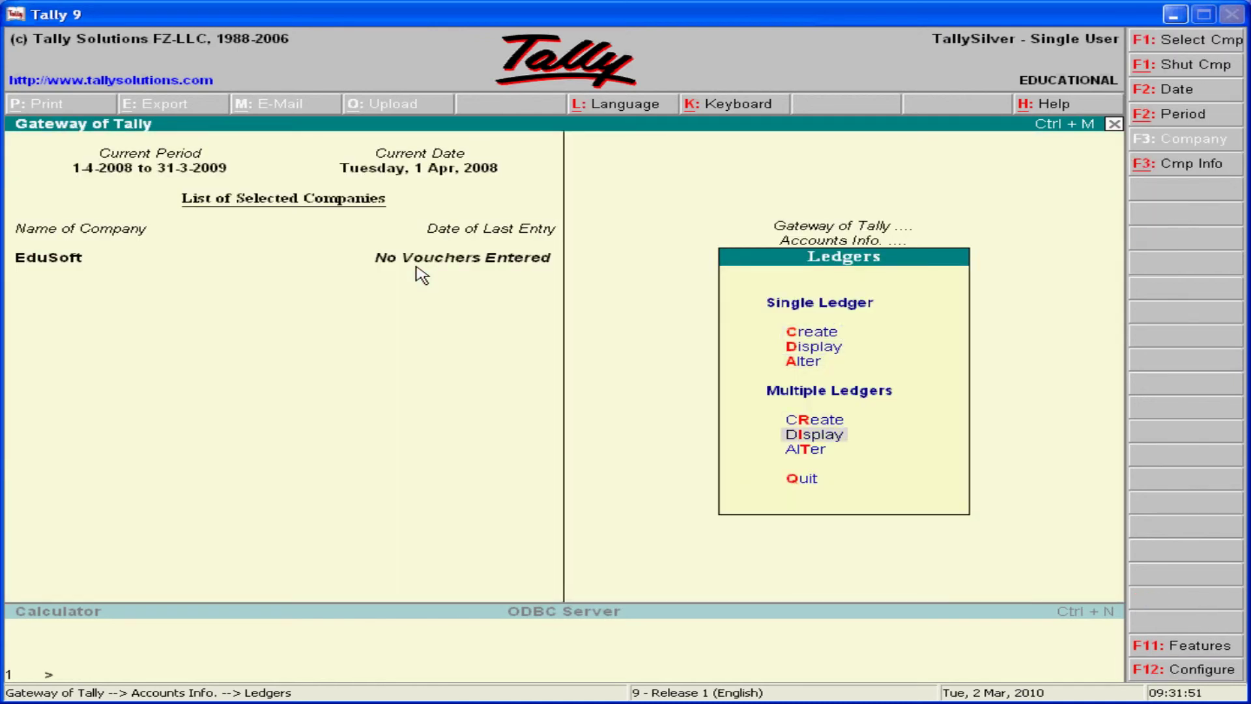
{"action": "key", "text": "Return"}
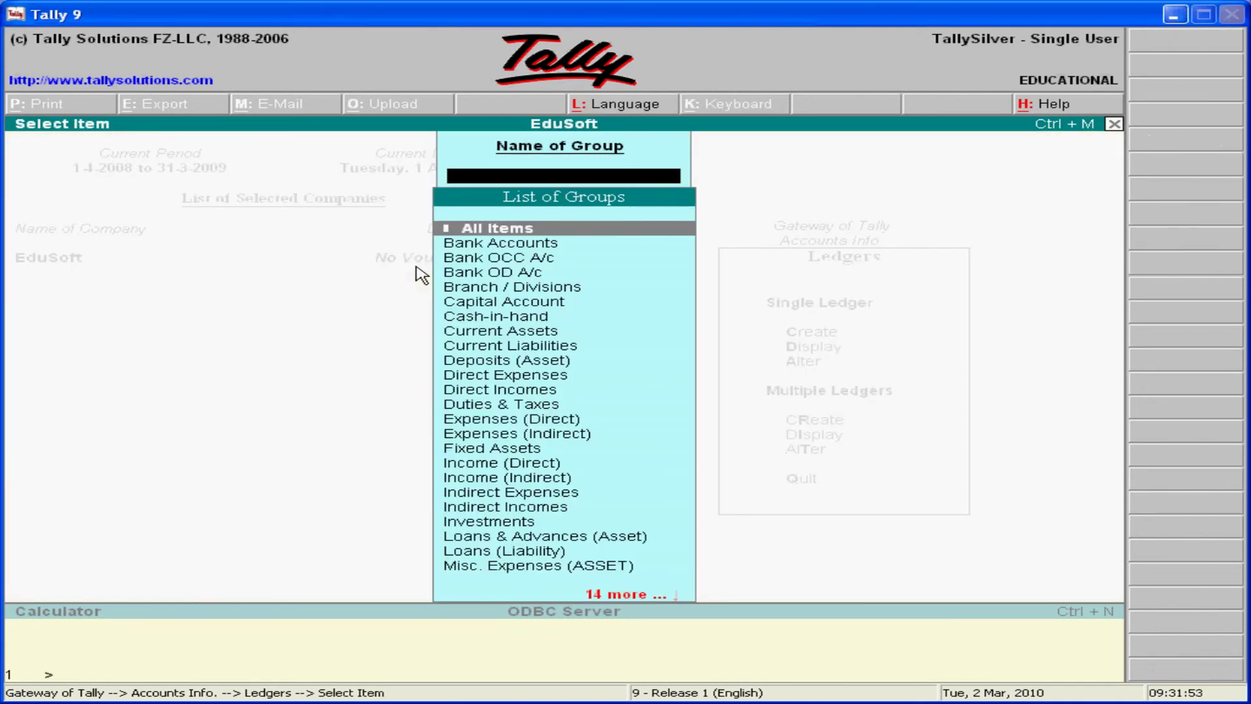
{"action": "key", "text": "Down"}
{"action": "key", "text": "Return"}
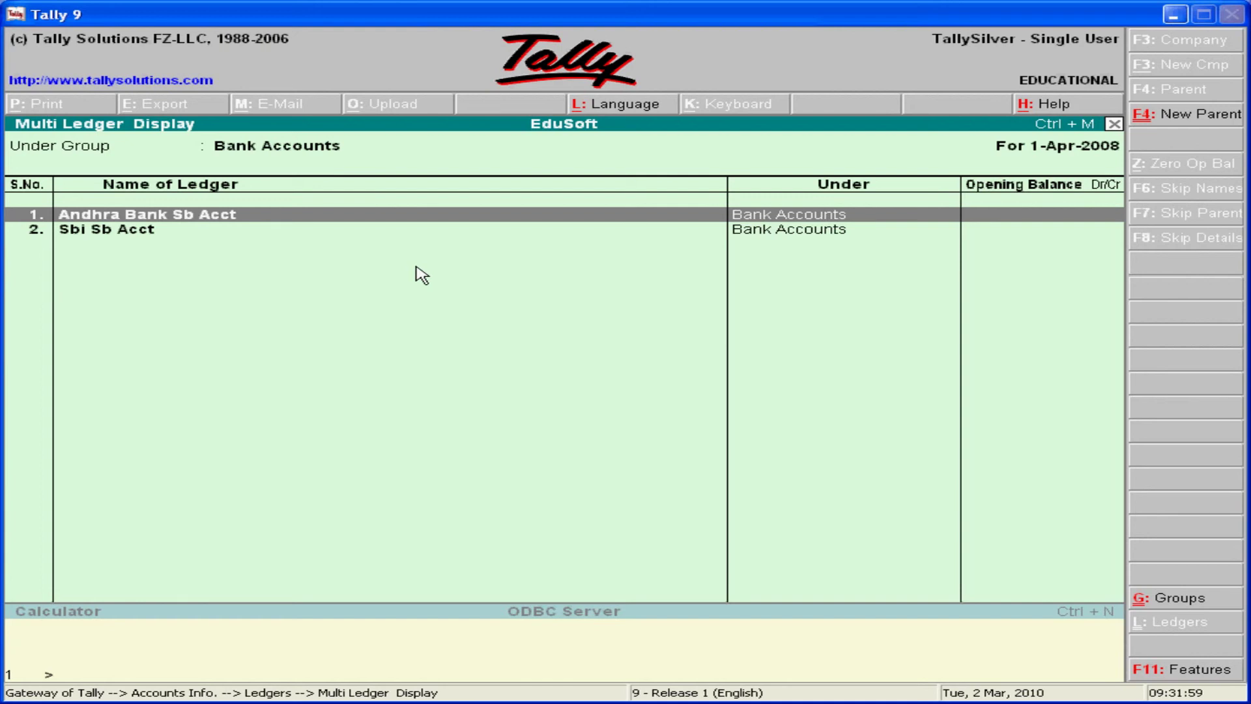
{"action": "key", "text": "Down"}
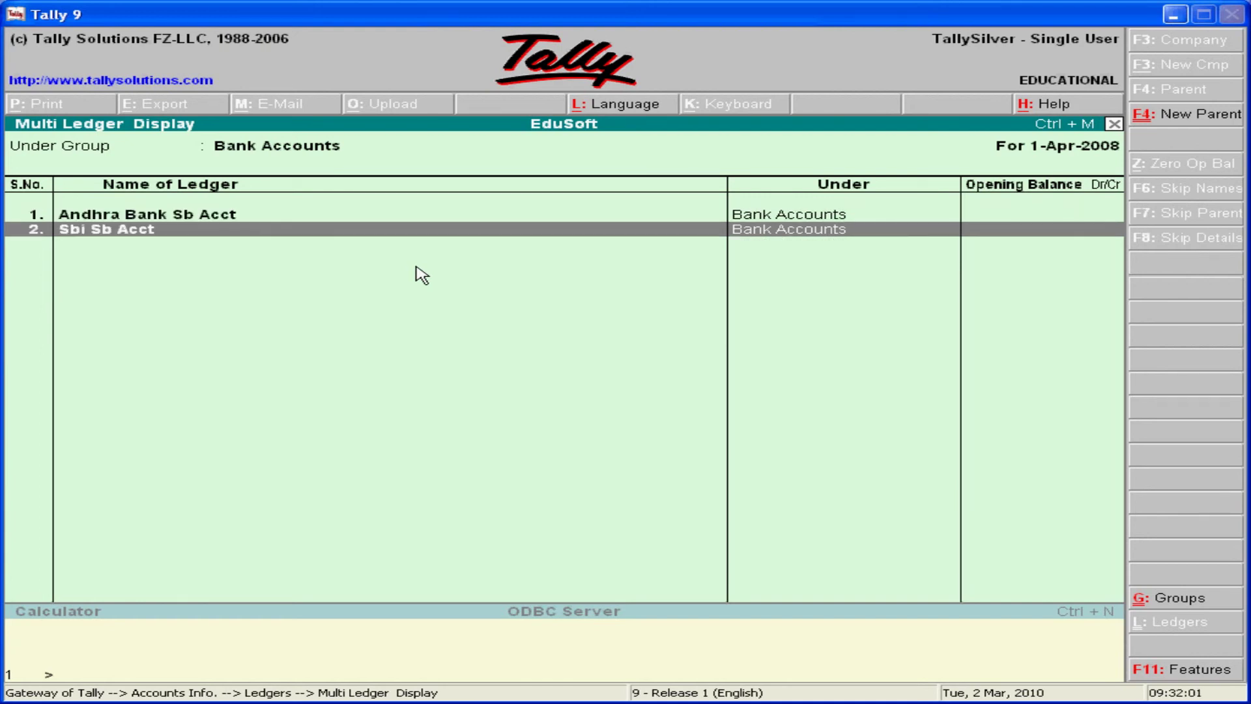
{"action": "key", "text": "Escape"}
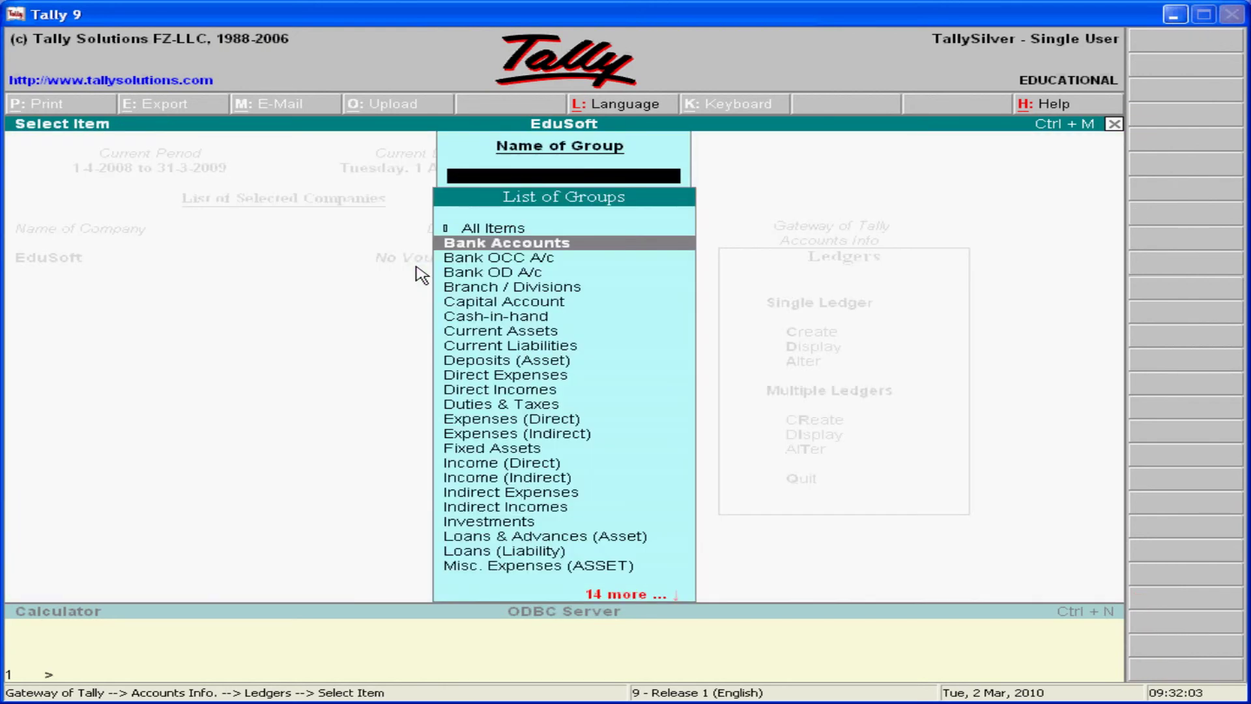
{"action": "key", "text": "Escape"}
{"action": "key", "text": "Down"}
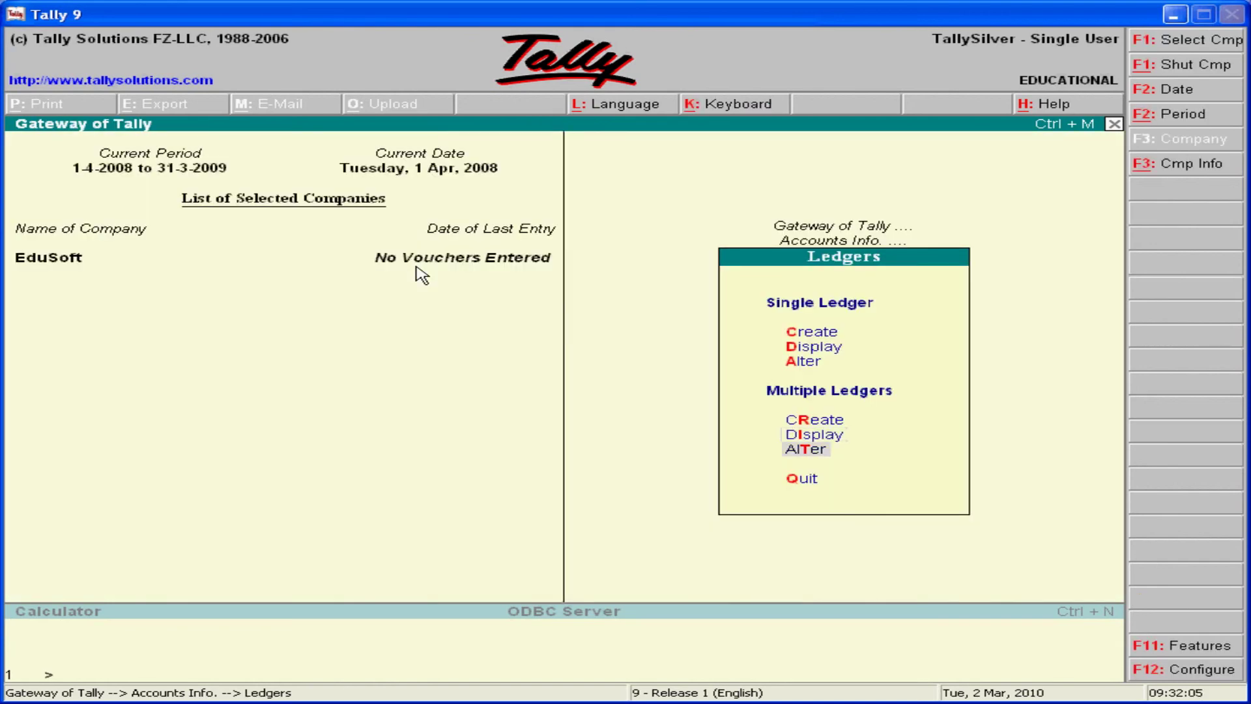
{"action": "key", "text": "Return"}
{"action": "key", "text": "Down"}
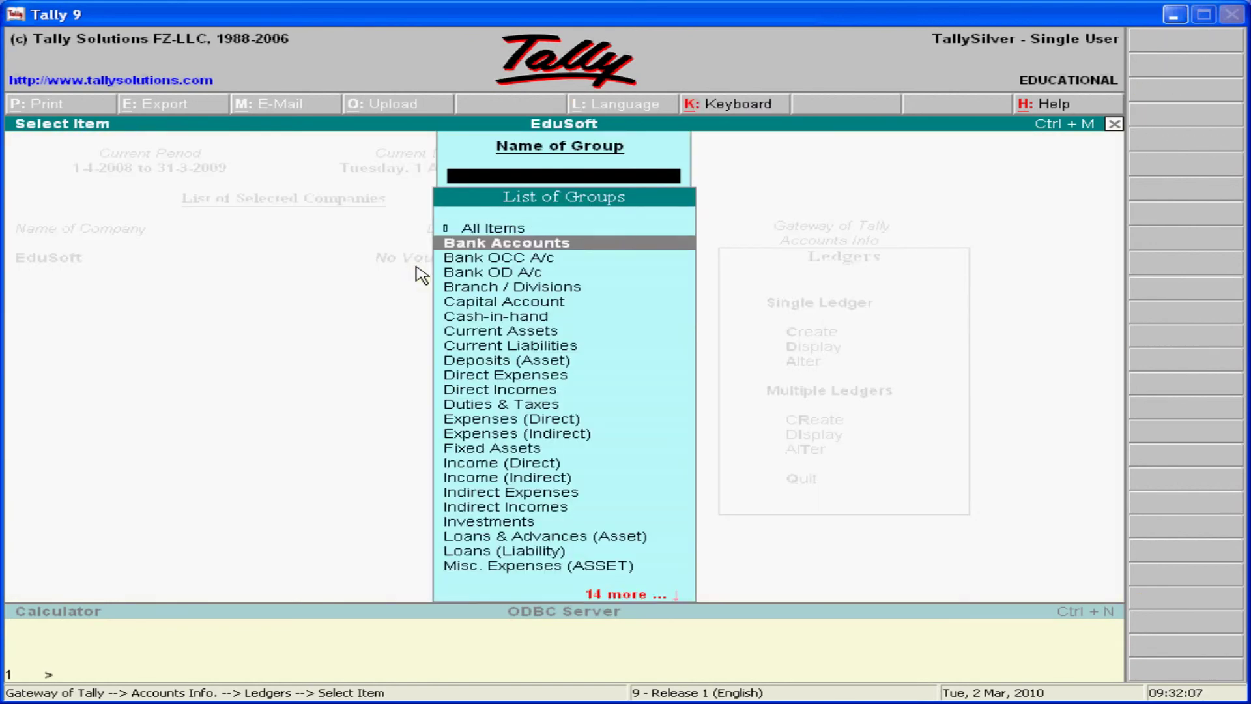
{"action": "key", "text": "Return"}
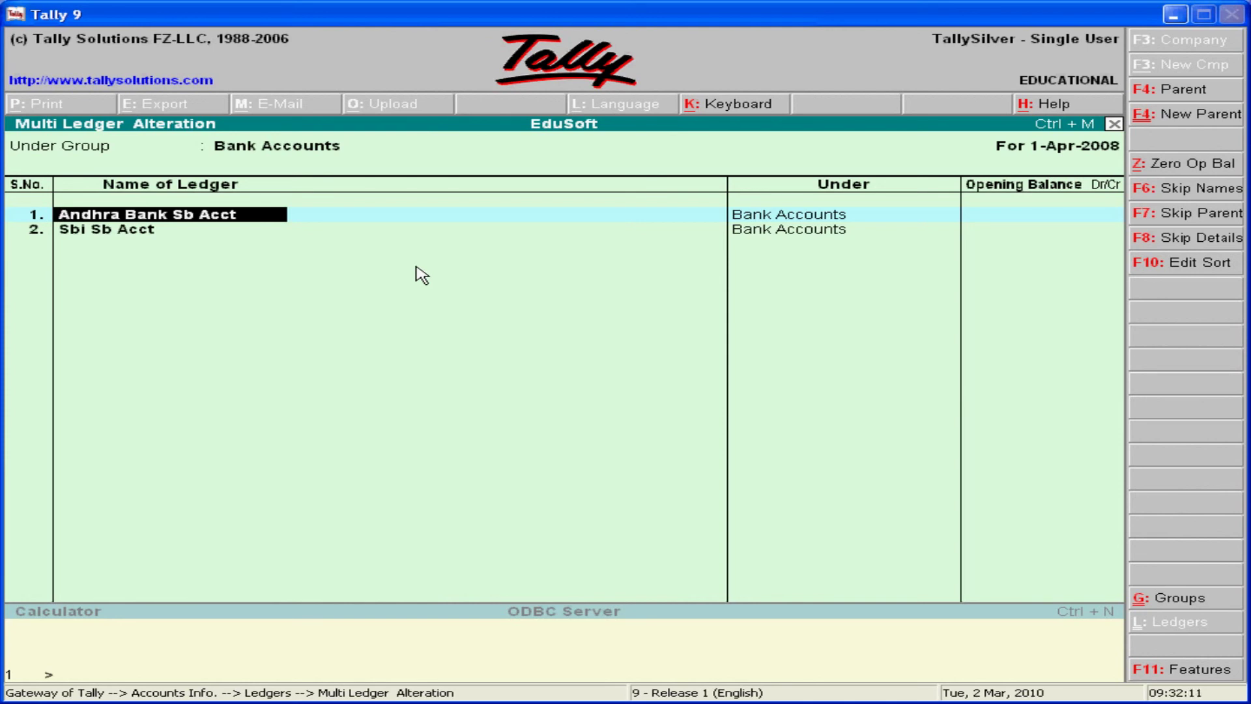
{"action": "key", "text": "Right"}
{"action": "key", "text": "Right"}
{"action": "key", "text": "Right"}
{"action": "key", "text": "Right"}
{"action": "key", "text": "ctrl+BackSpace"}
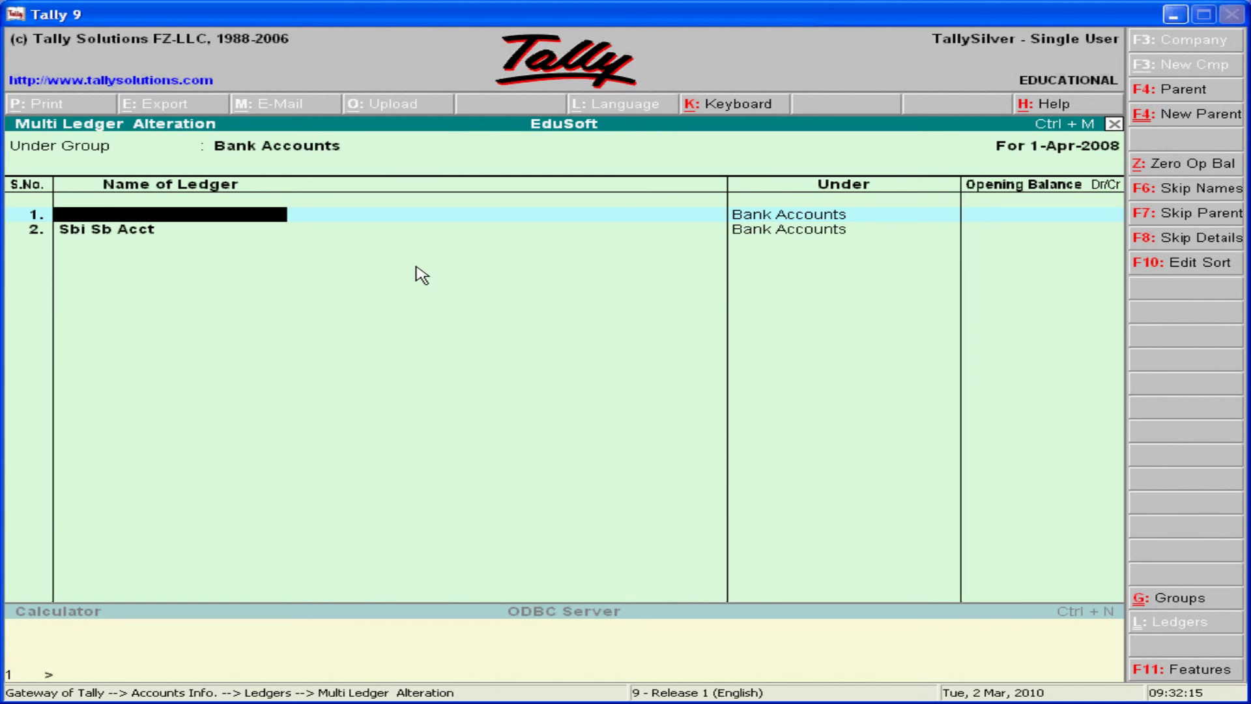
{"action": "key", "text": "Escape"}
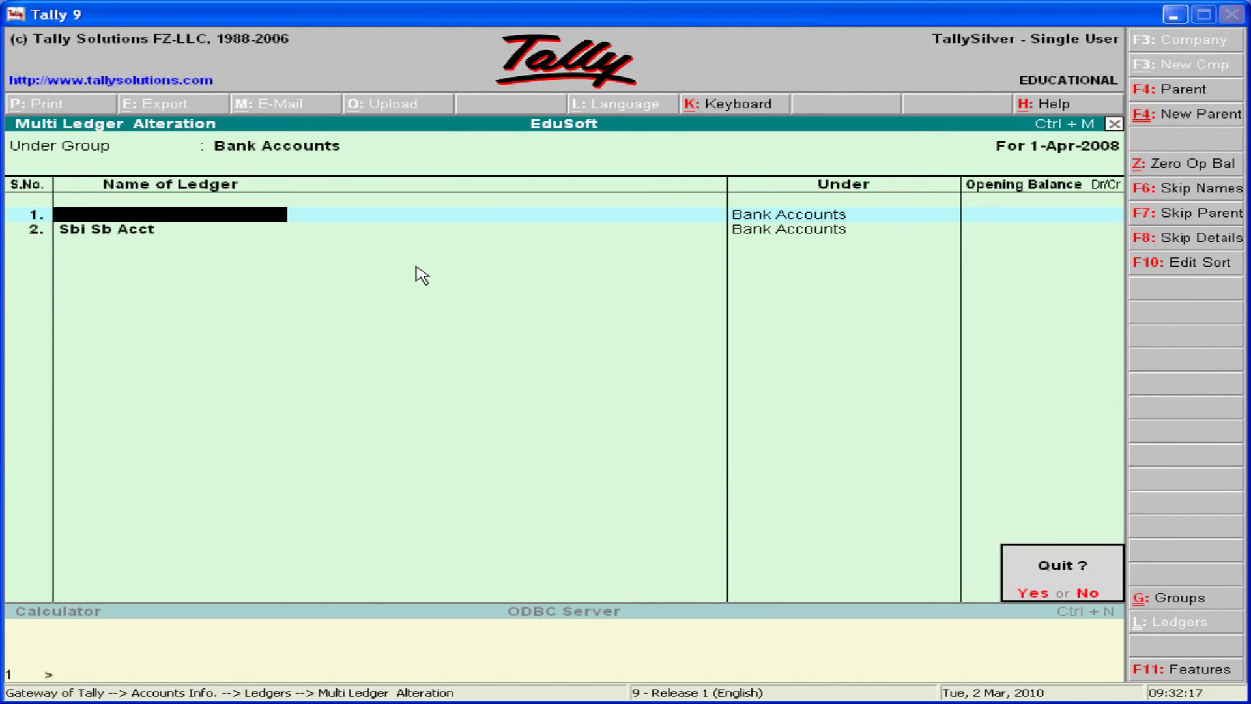
{"action": "key", "text": "y"}
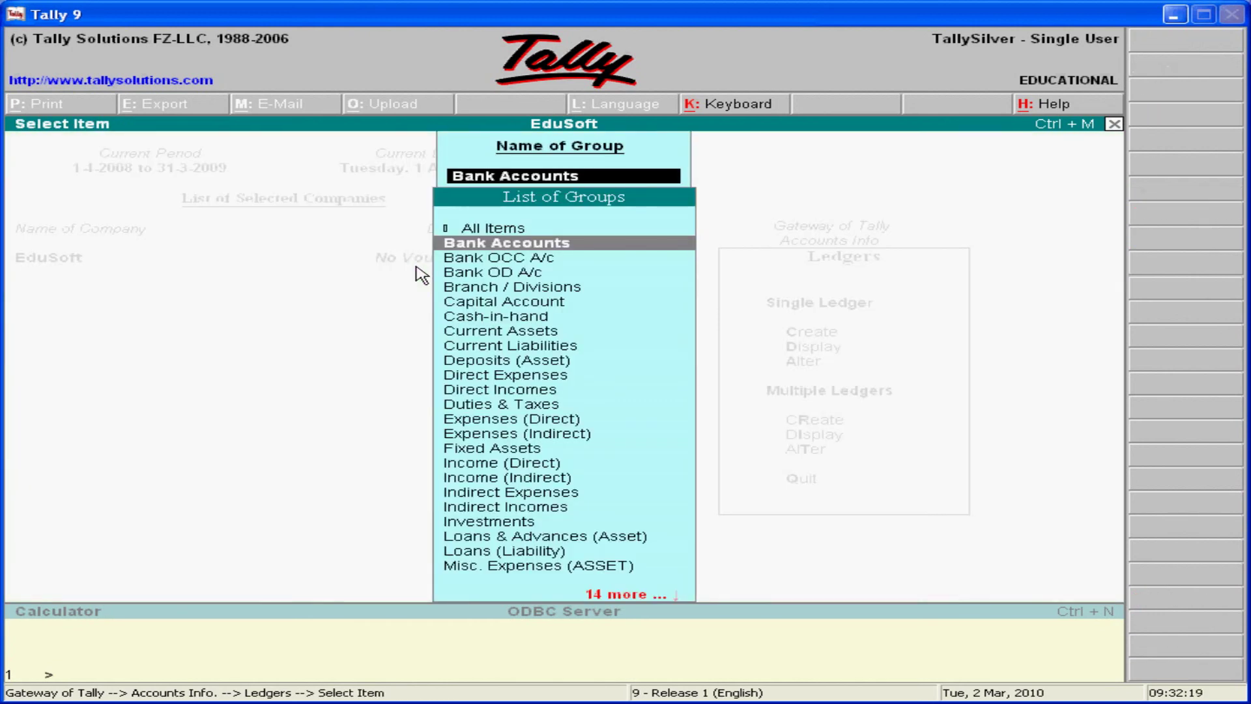
{"action": "key", "text": "Escape"}
{"action": "key", "text": "Escape"}
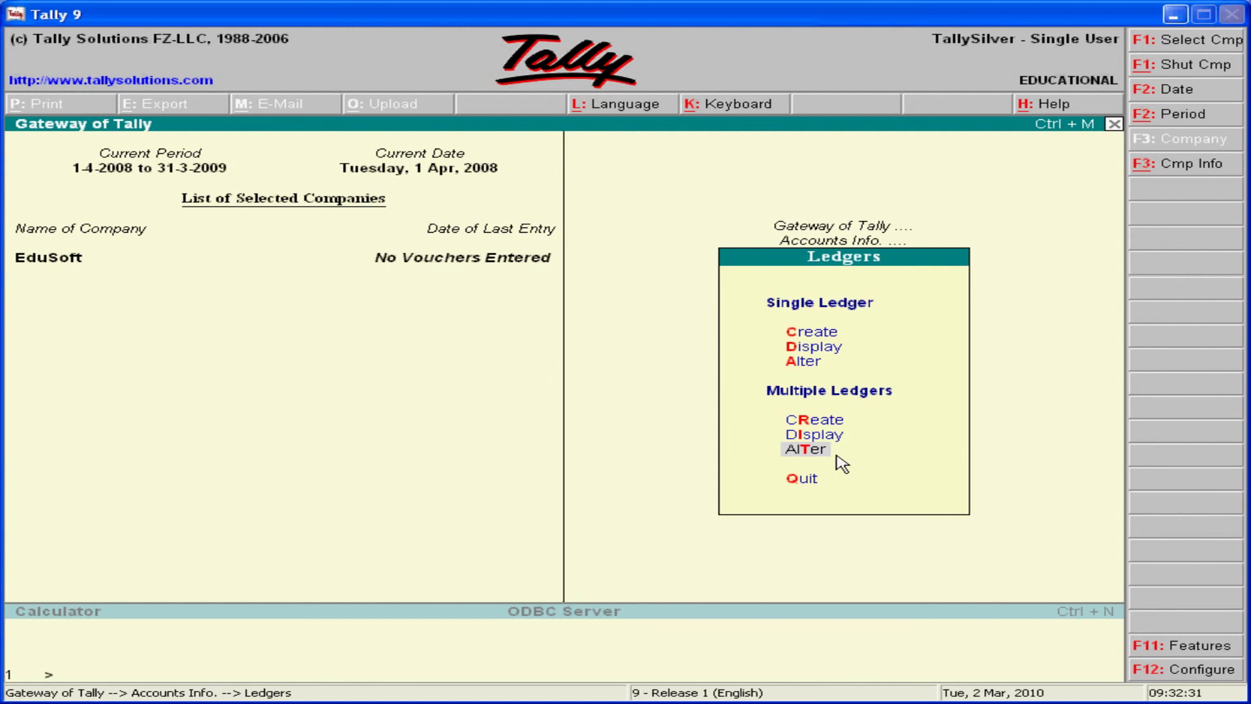
- Move down to Quit in the Ledgers menu
{"action": "key", "text": "Down"}
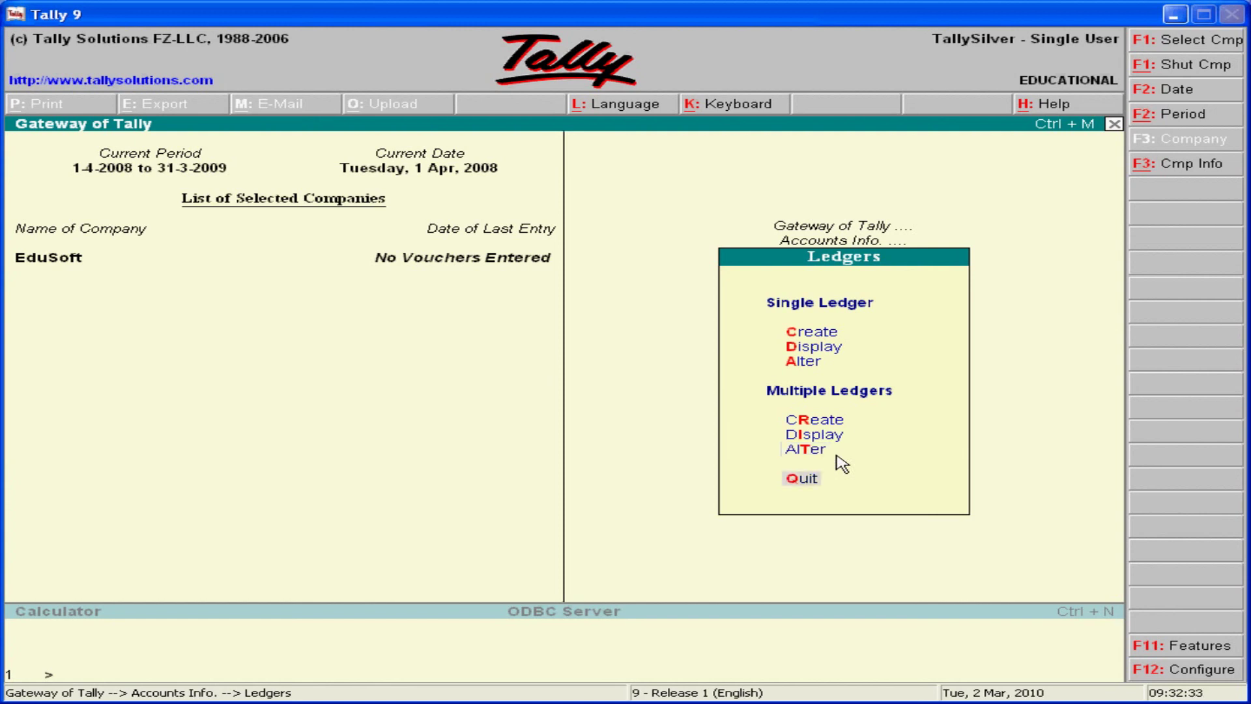